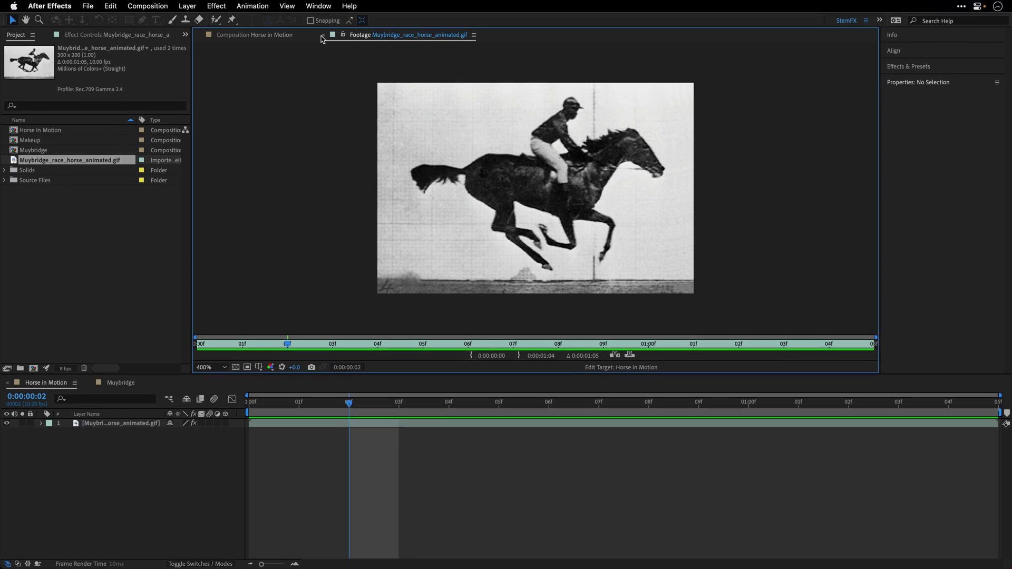
Reopen Horse in Motion and inspect the horse layer's Levels (Input White 180) and Solid Composite effects.
left_click(323, 36)
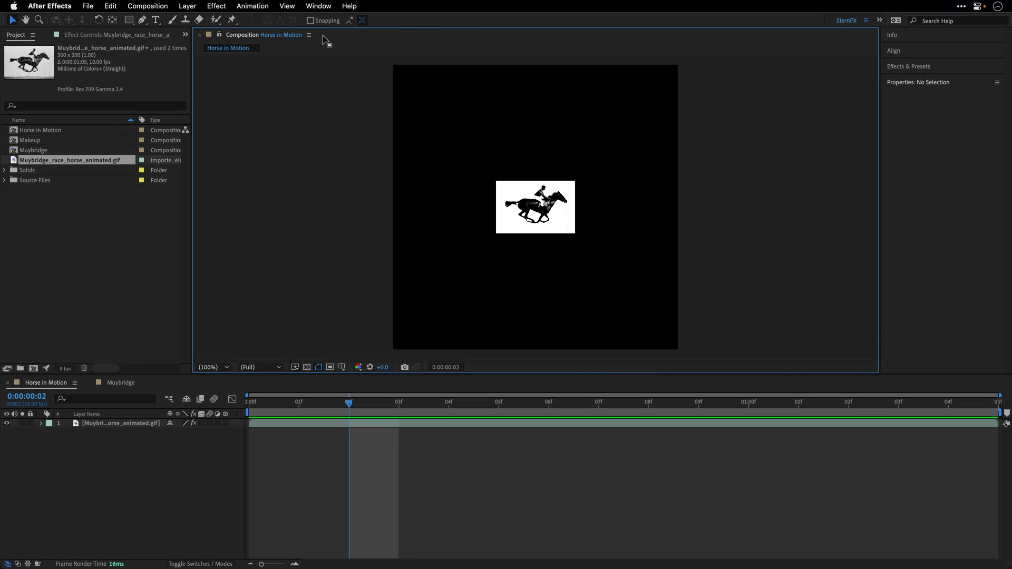
left_click(96, 424)
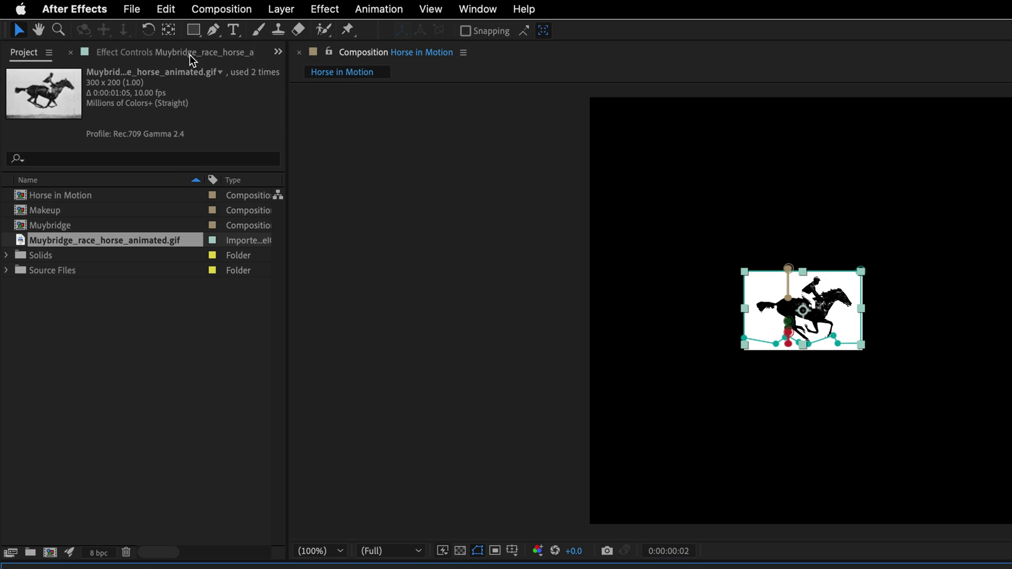
left_click(190, 54)
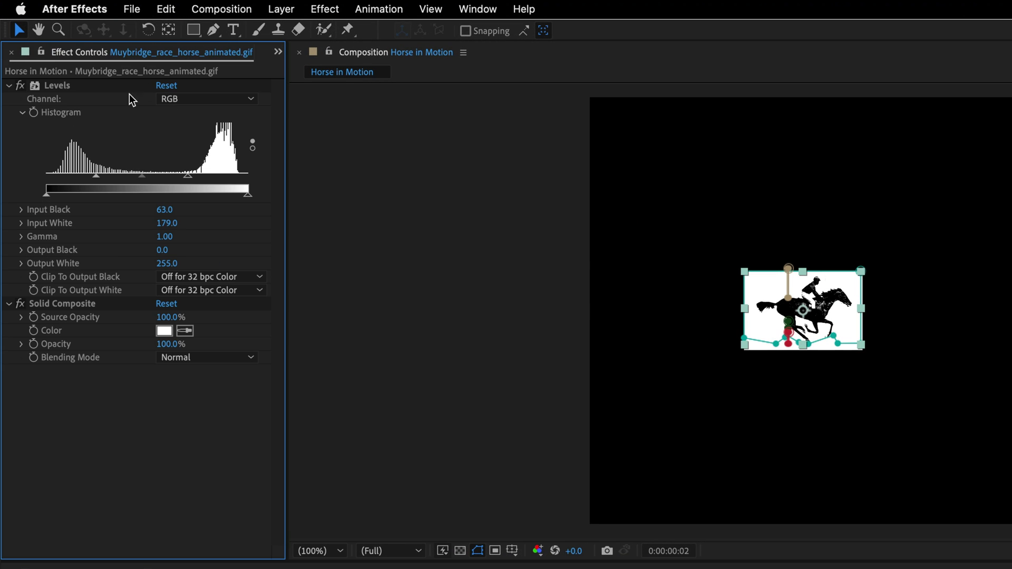
left_click(62, 90)
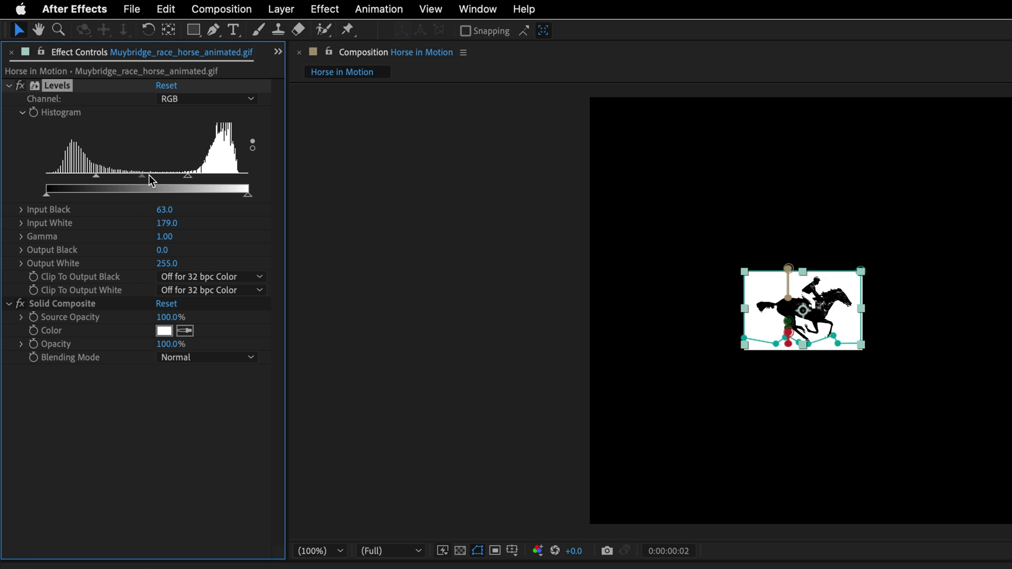
left_click(189, 176)
left_click(63, 305)
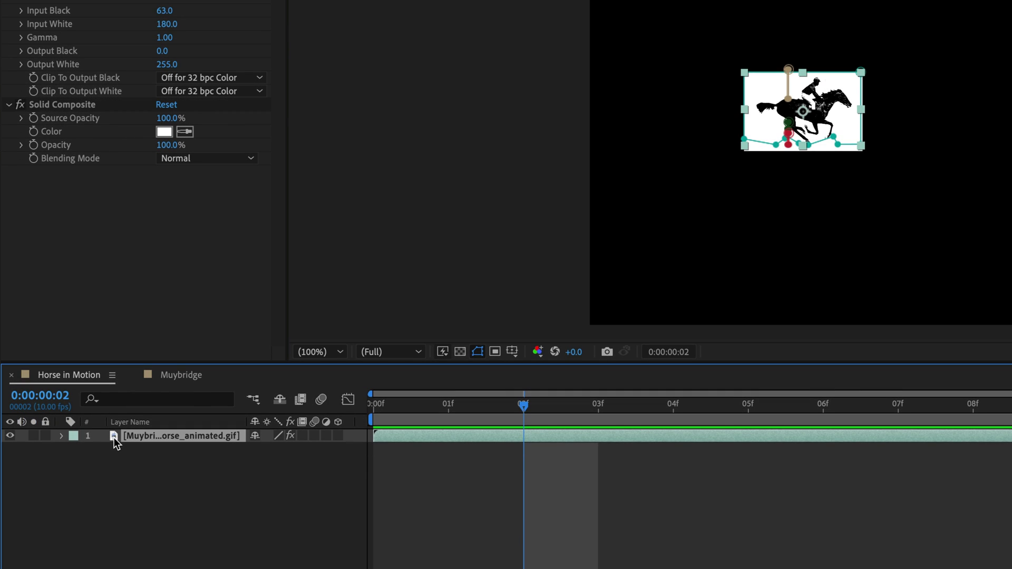
left_click(115, 438)
key("m")
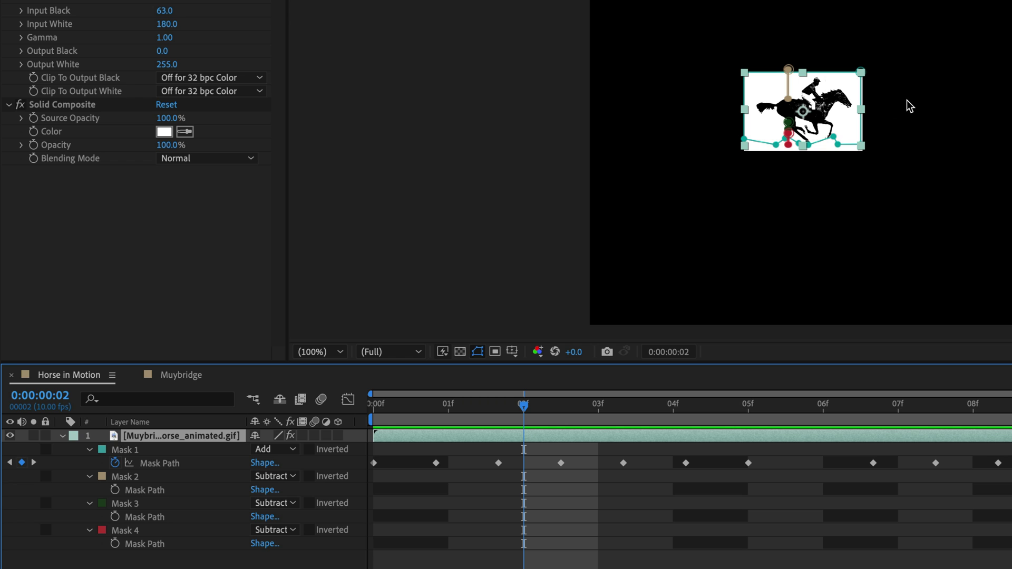
key("period")
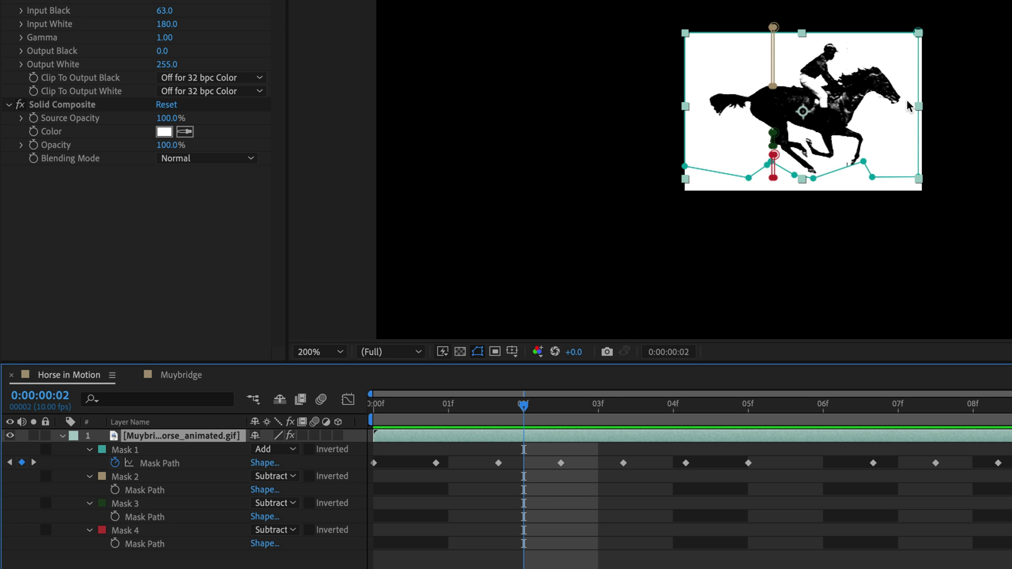
key("space")
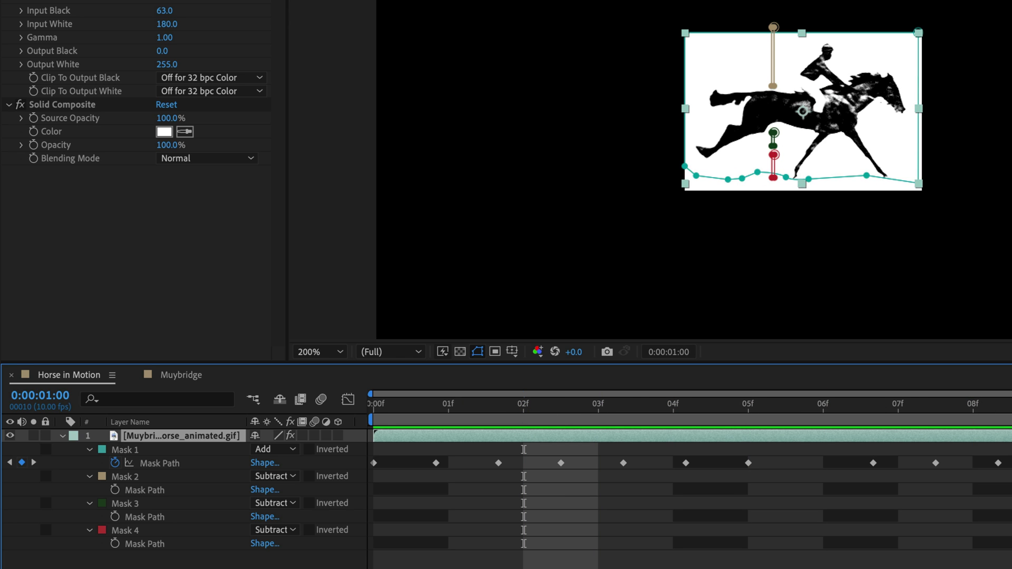
left_click_drag(672, 405, 385, 414)
key("space")
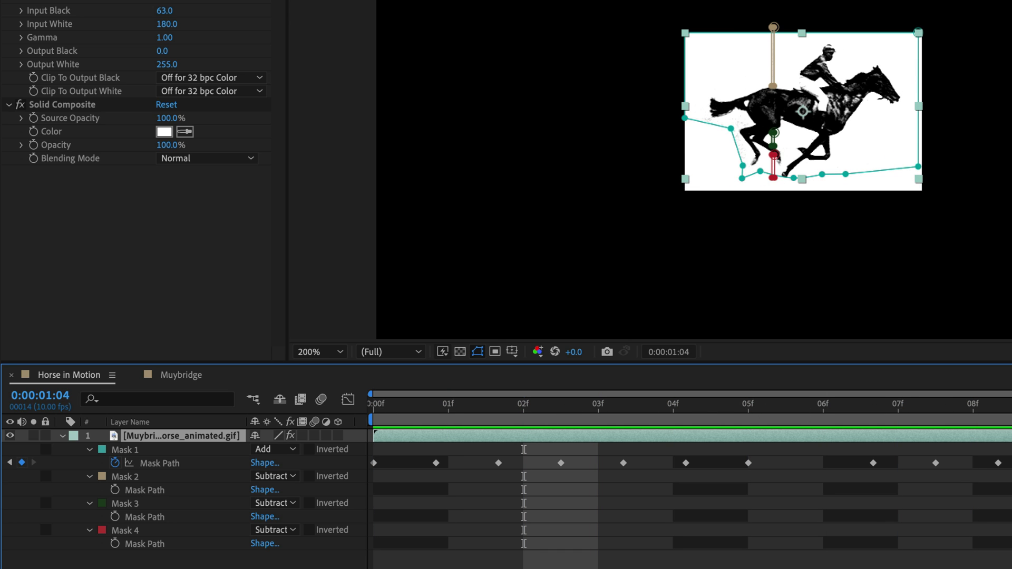
left_click_drag(459, 414, 373, 418)
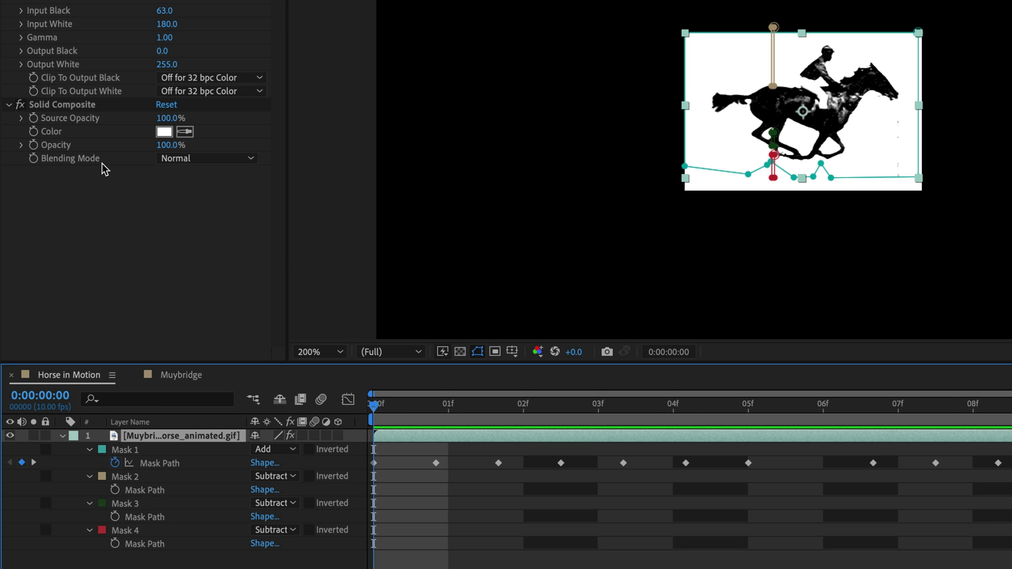
left_click(20, 105)
left_click(19, 105)
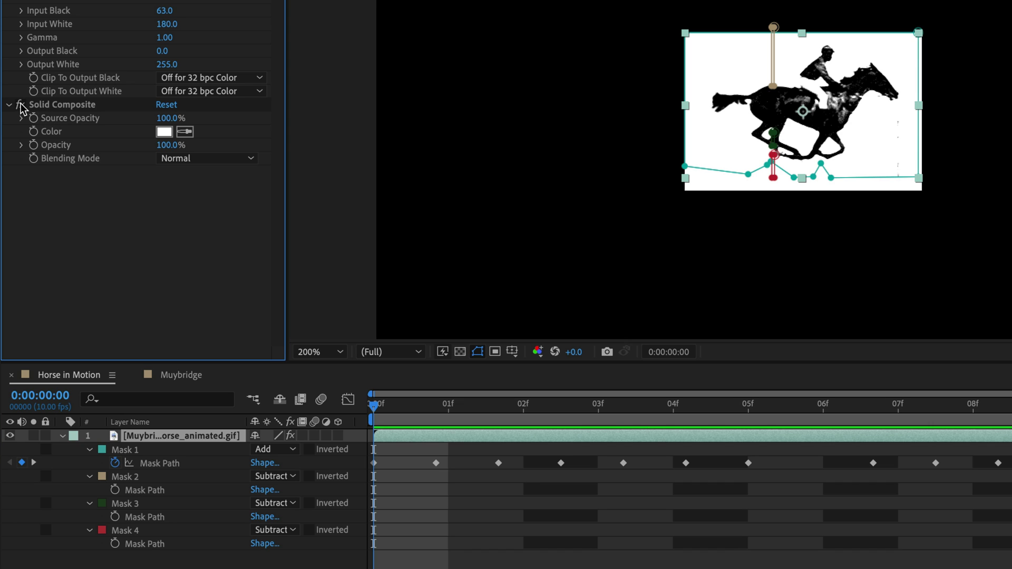
left_click(20, 106)
left_click(20, 105)
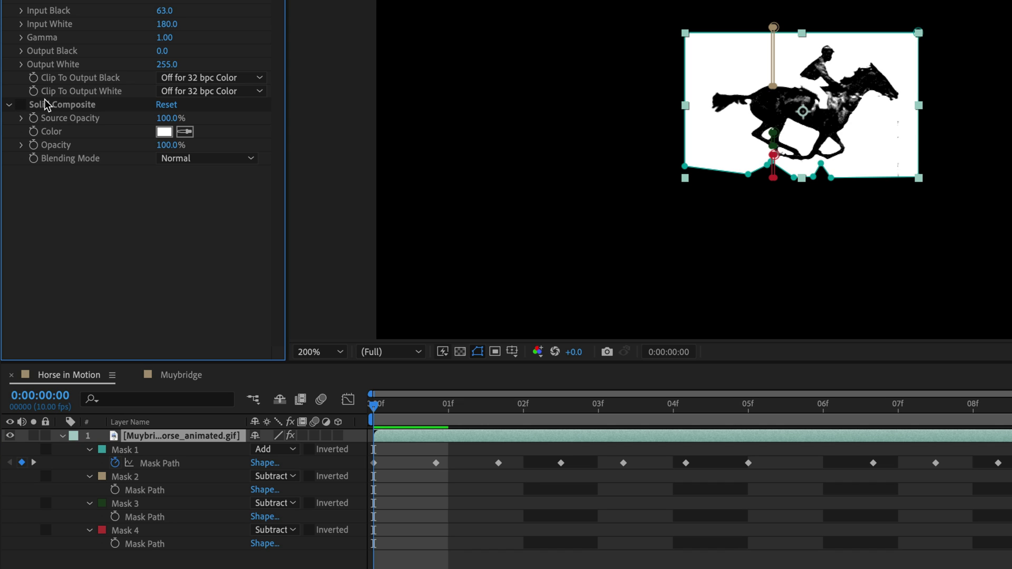
left_click(20, 105)
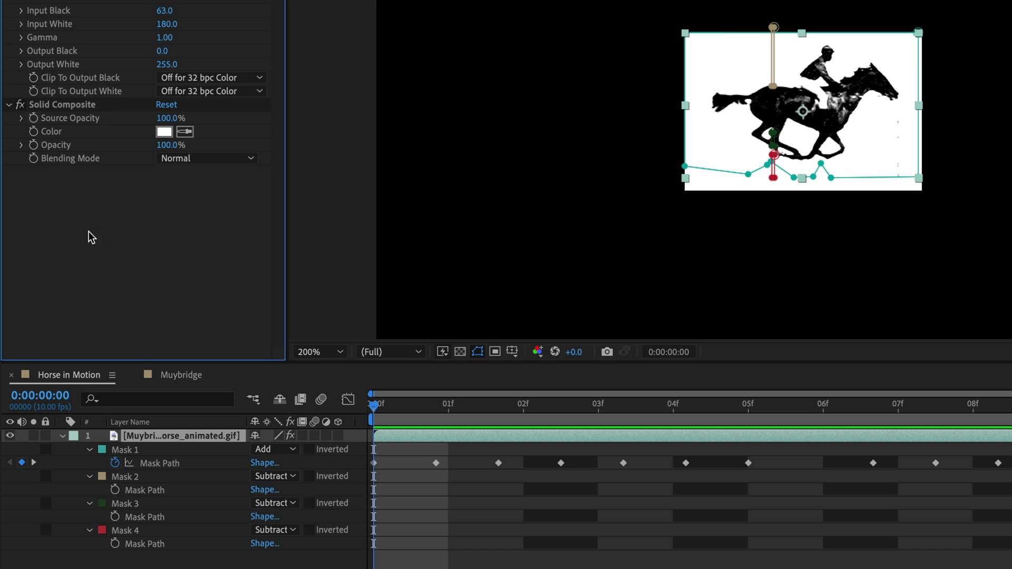
left_click(61, 437)
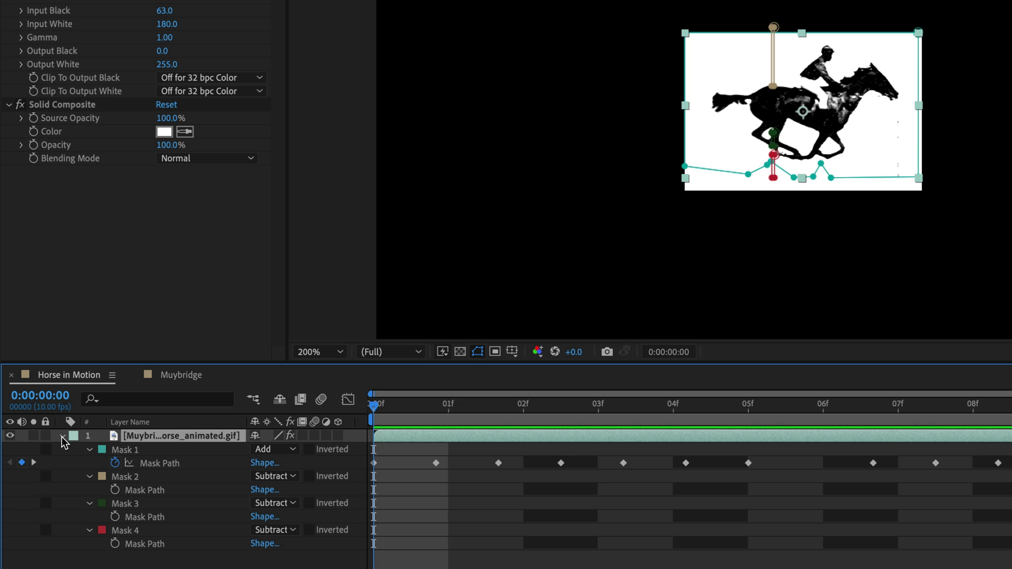
left_click(62, 437)
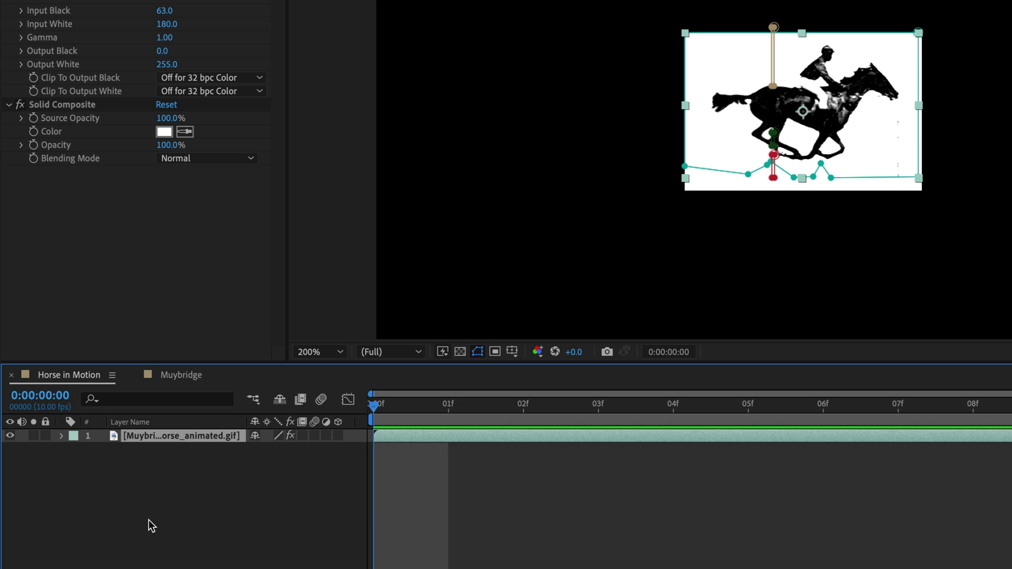
key("space")
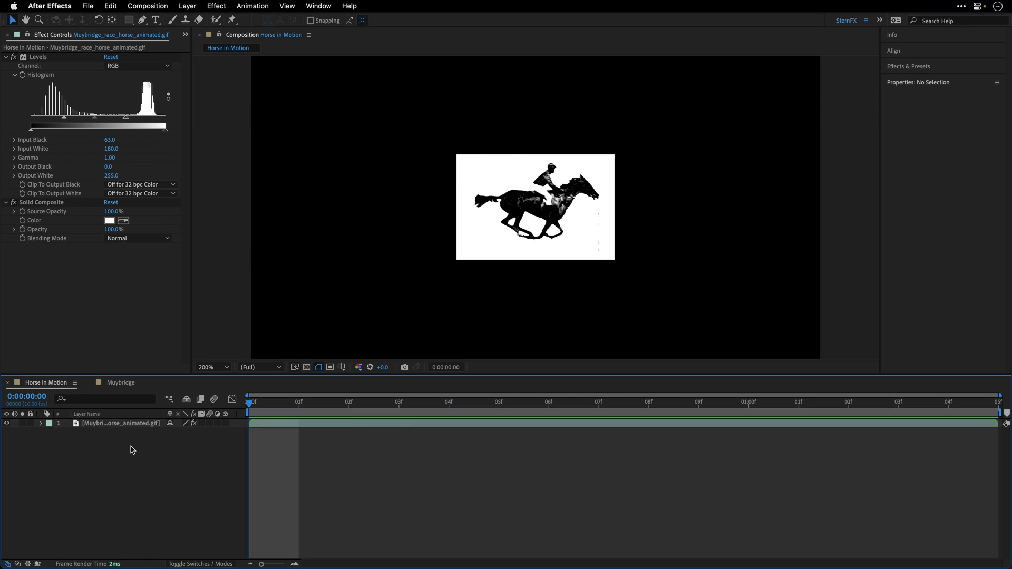
Auto-trace the horse GIF by Luminance over the work area, with Preview, onto a new layer.
left_click(131, 424)
left_click(187, 5)
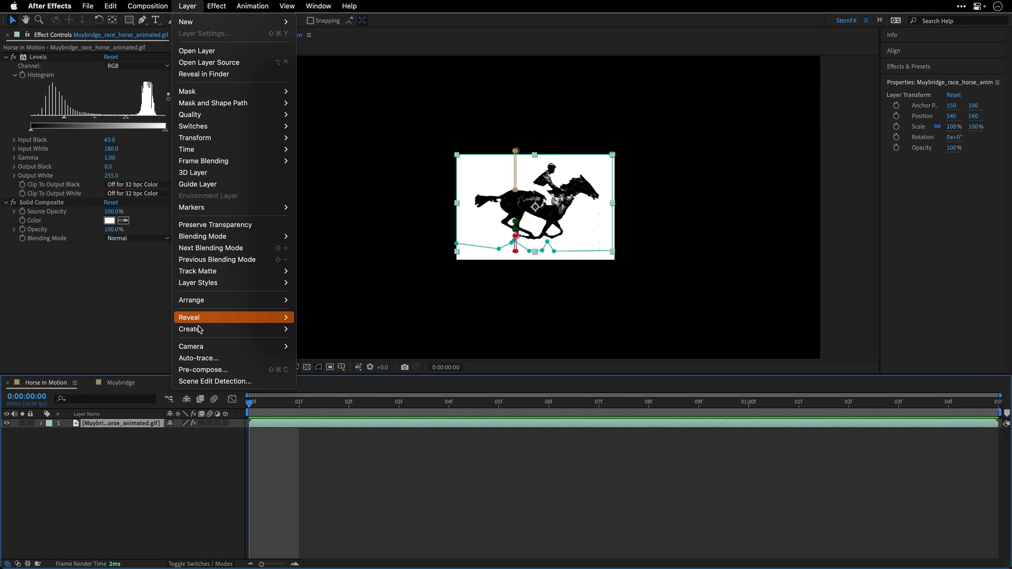
left_click(200, 361)
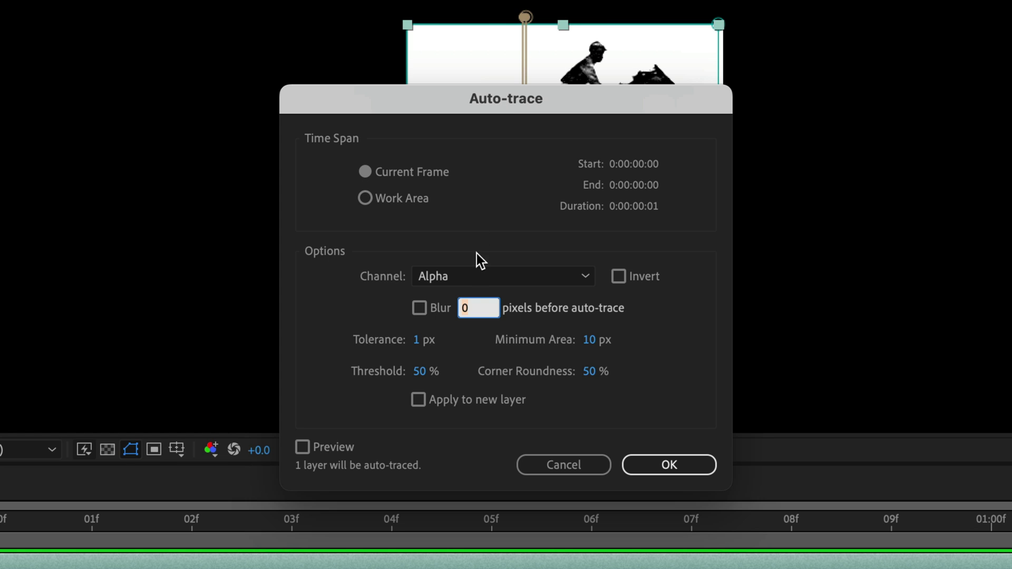
left_click(476, 275)
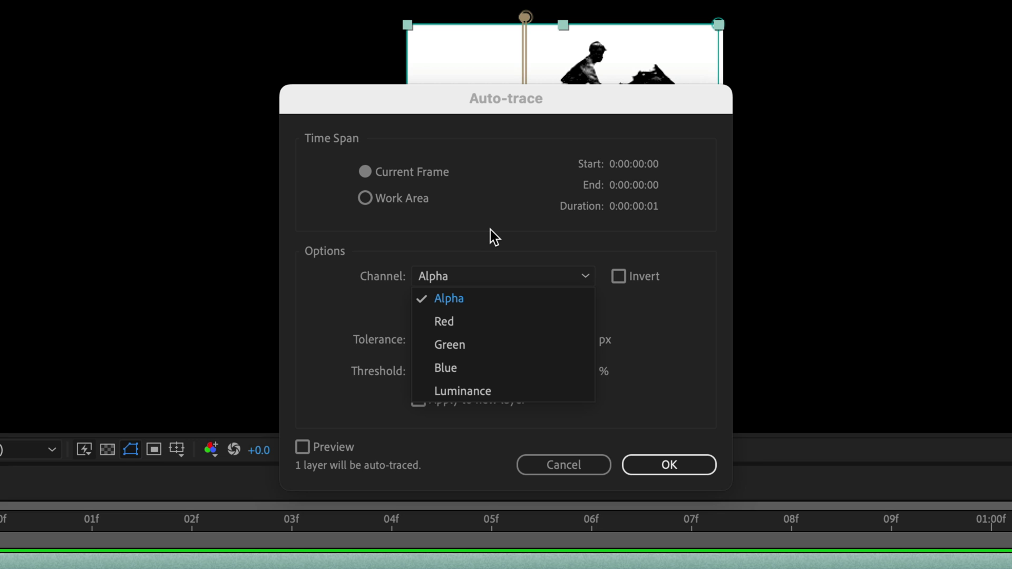
left_click(475, 391)
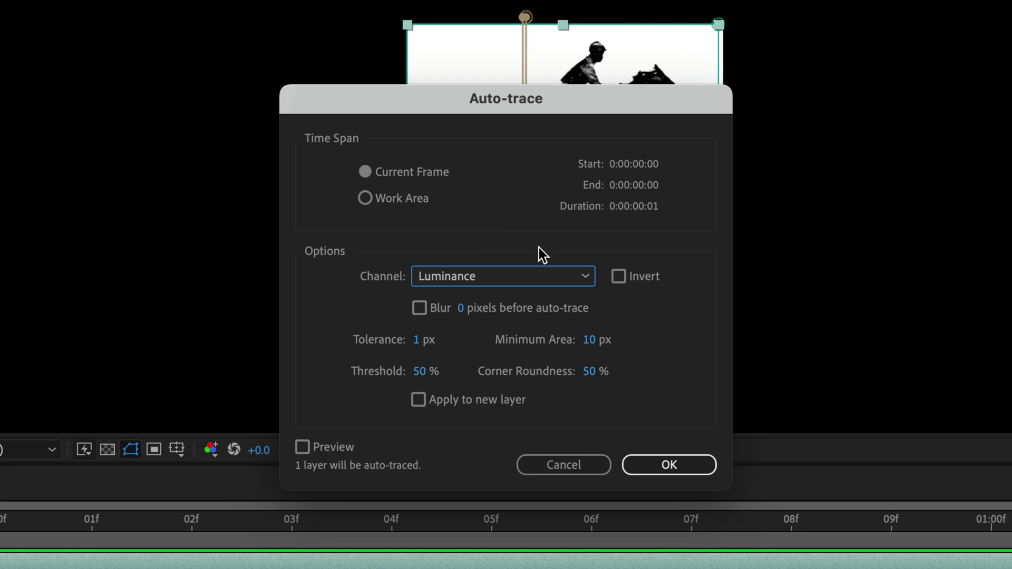
left_click_drag(517, 102, 269, 50)
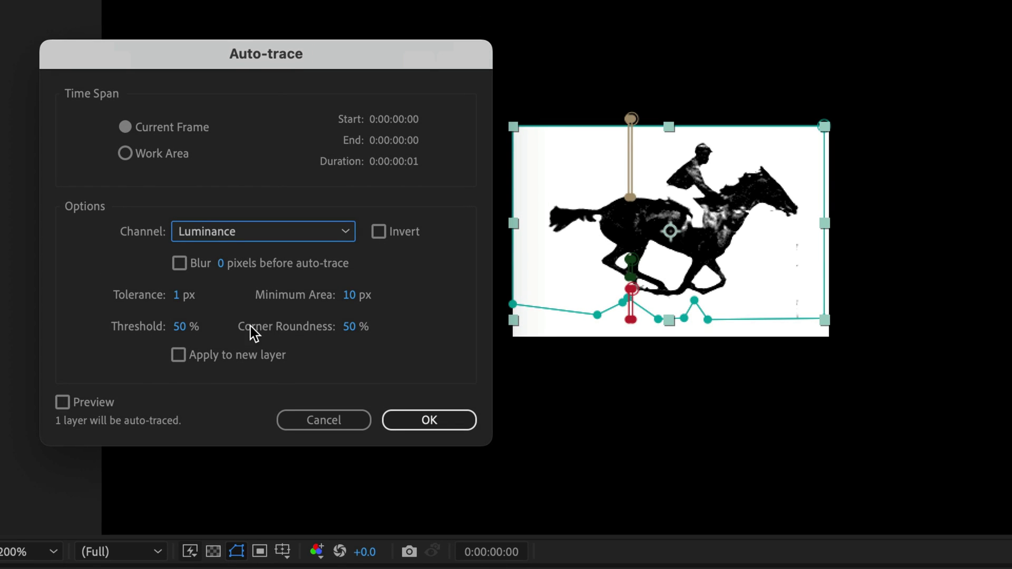
left_click(62, 403)
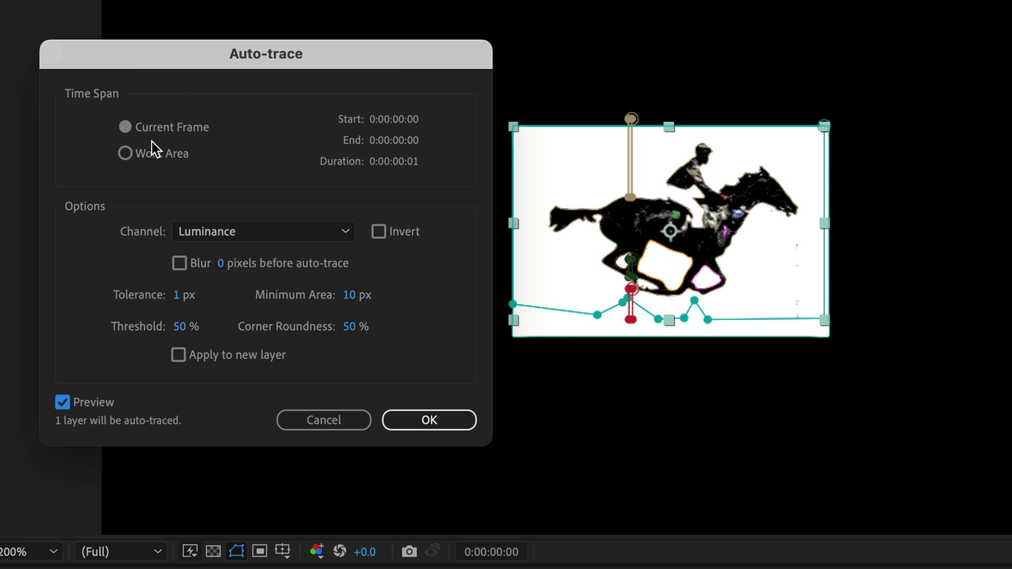
left_click(139, 156)
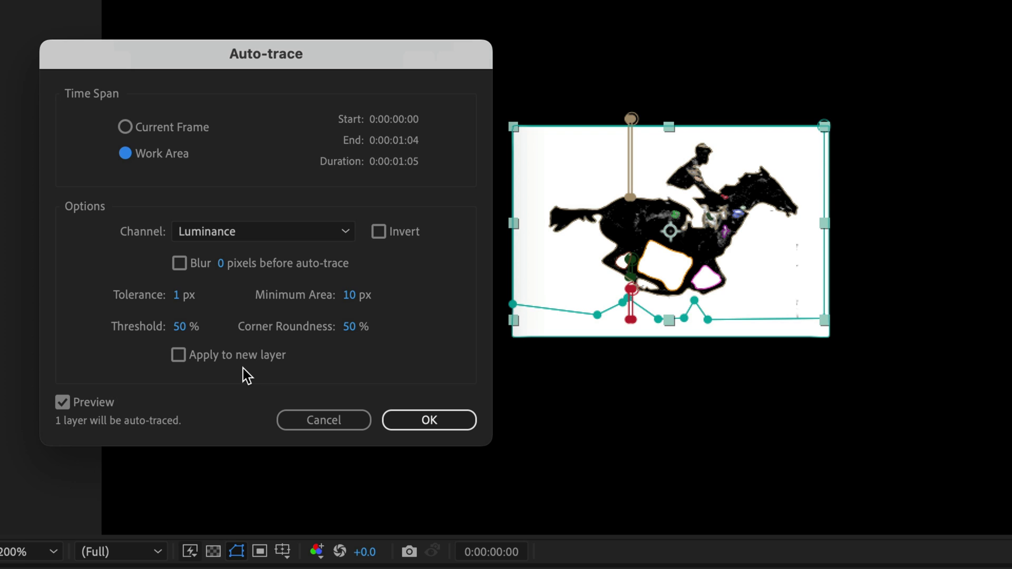
left_click(189, 357)
left_click(419, 416)
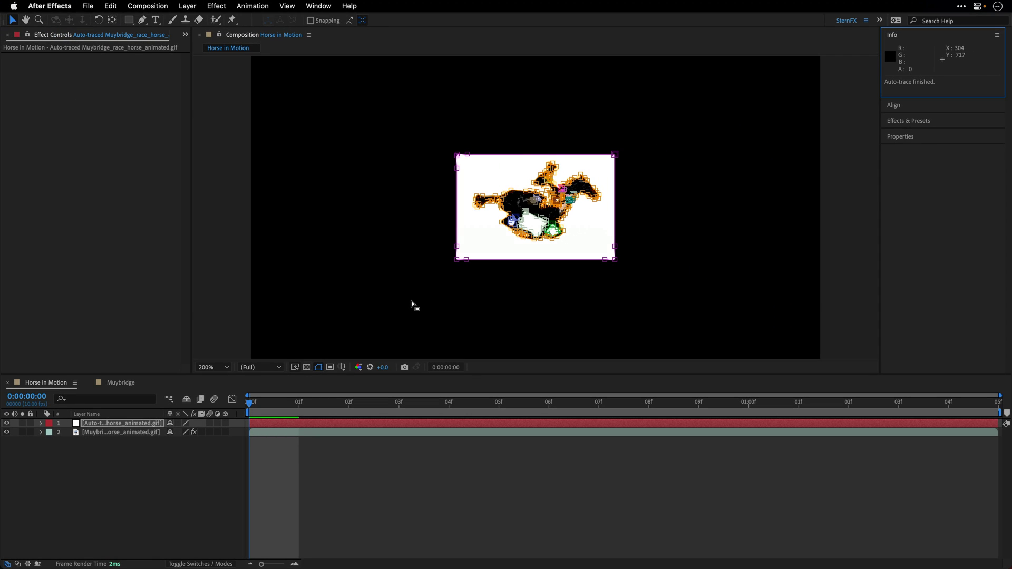
Check the first trace at frame 9 with the GIF hidden, then undo.
left_click(6, 434)
left_click(48, 457)
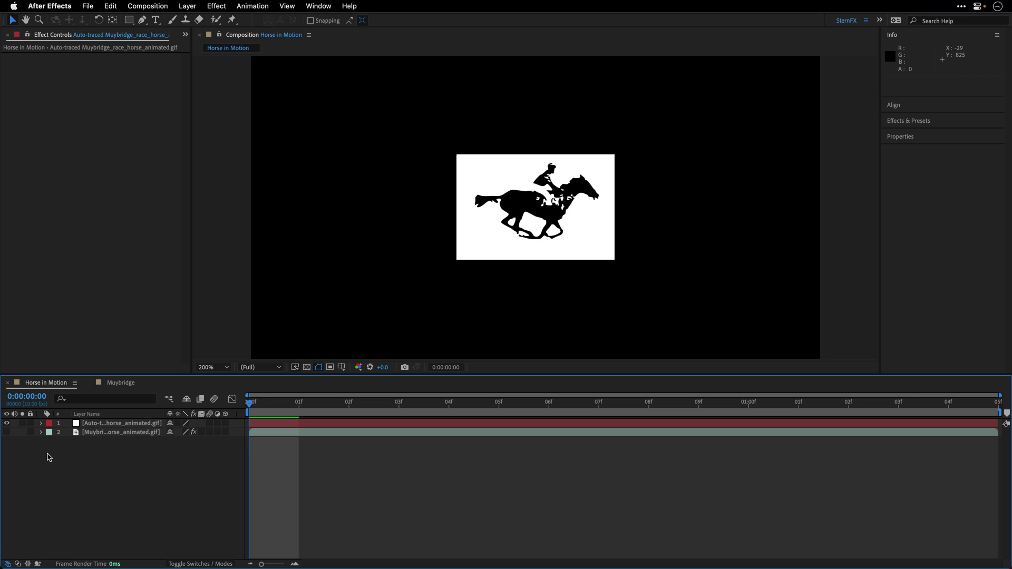
mouse_move(250, 403)
left_mouse_down()
mouse_move(950, 393)
mouse_move(190, 388)
left_mouse_up()
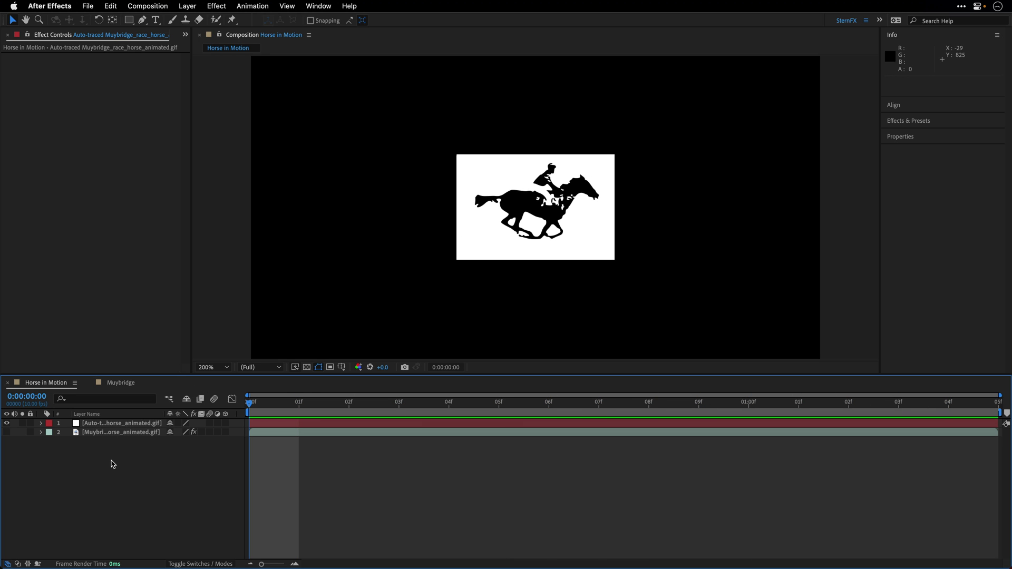
key("super+z")
key("super+z")
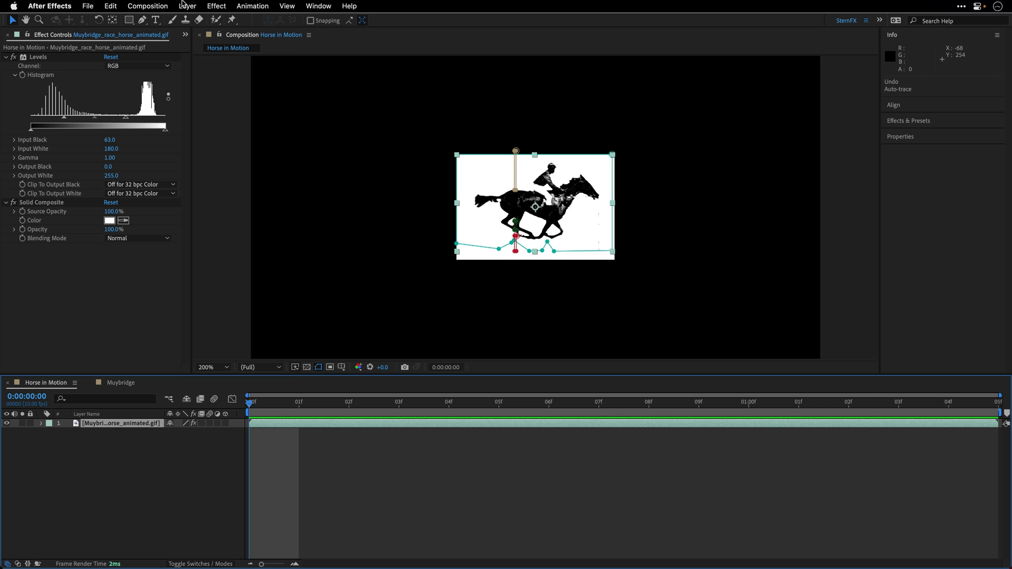
Auto-trace the horse again by Luminance with Invert enabled, onto a new layer.
left_click(187, 5)
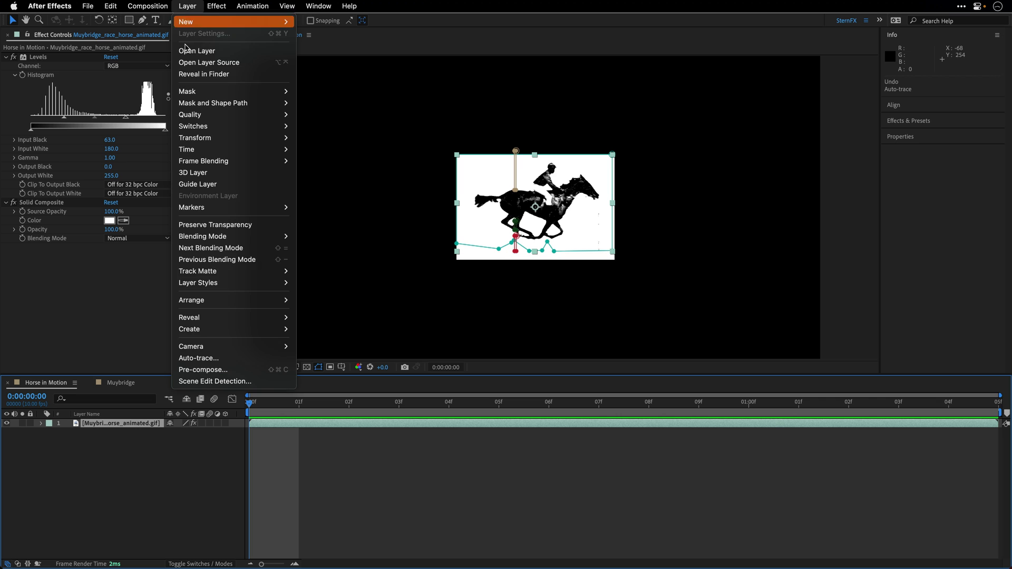
left_click(204, 360)
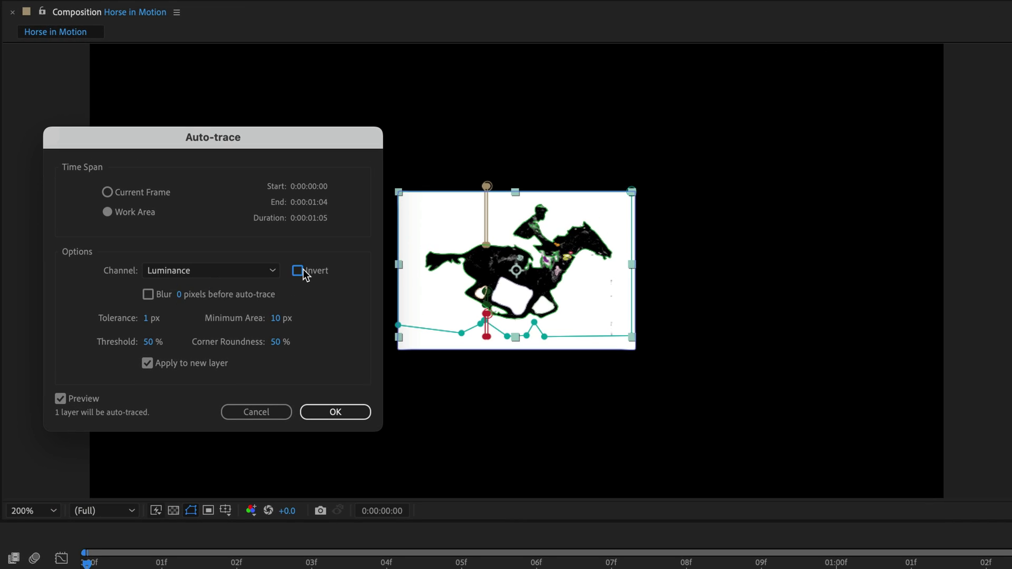
left_click(303, 270)
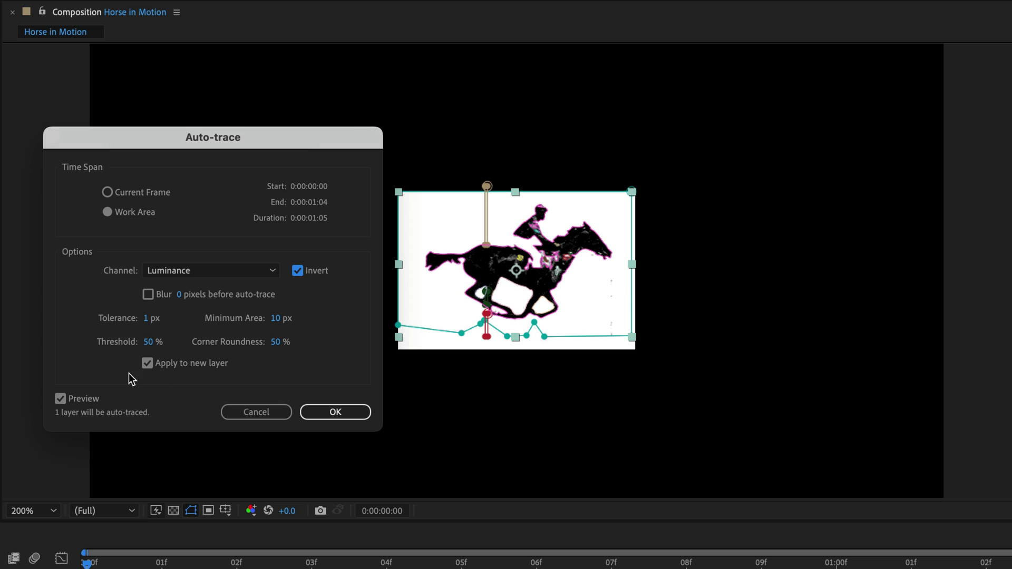
left_click(333, 415)
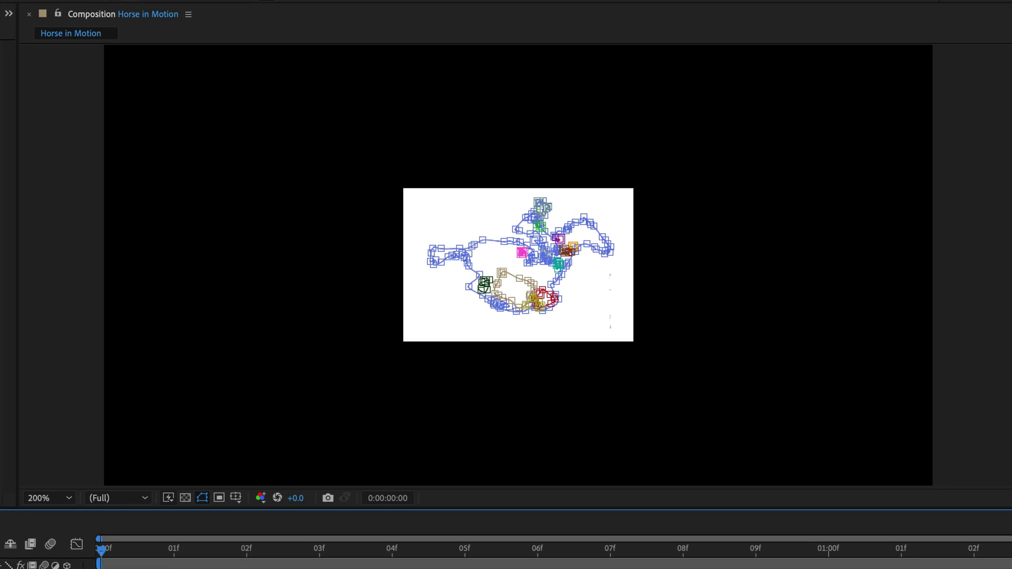
Turn off the Muybridge gif layer's visibility and select the Auto-traced layer.
left_click(8, 432)
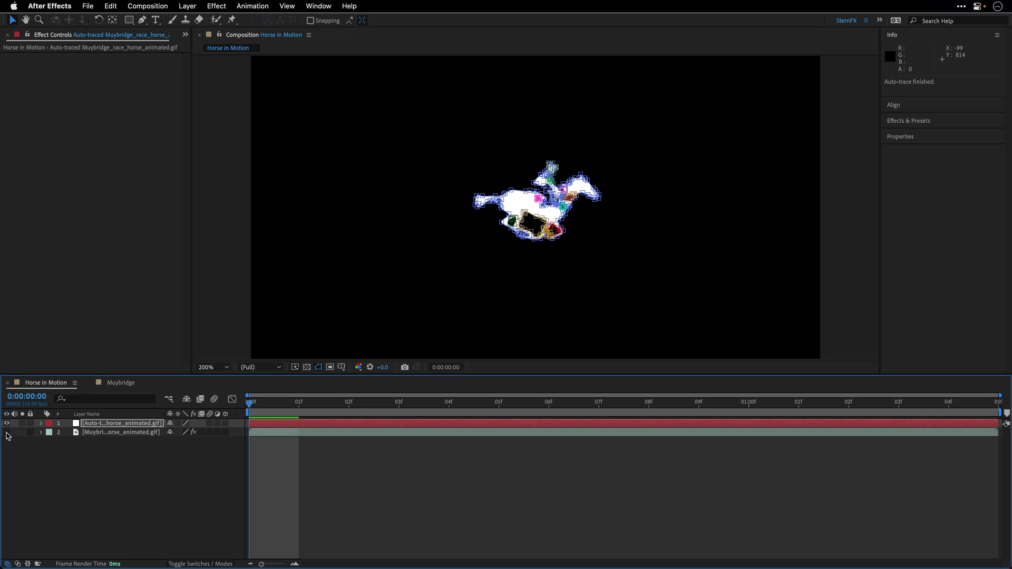
left_click(40, 451)
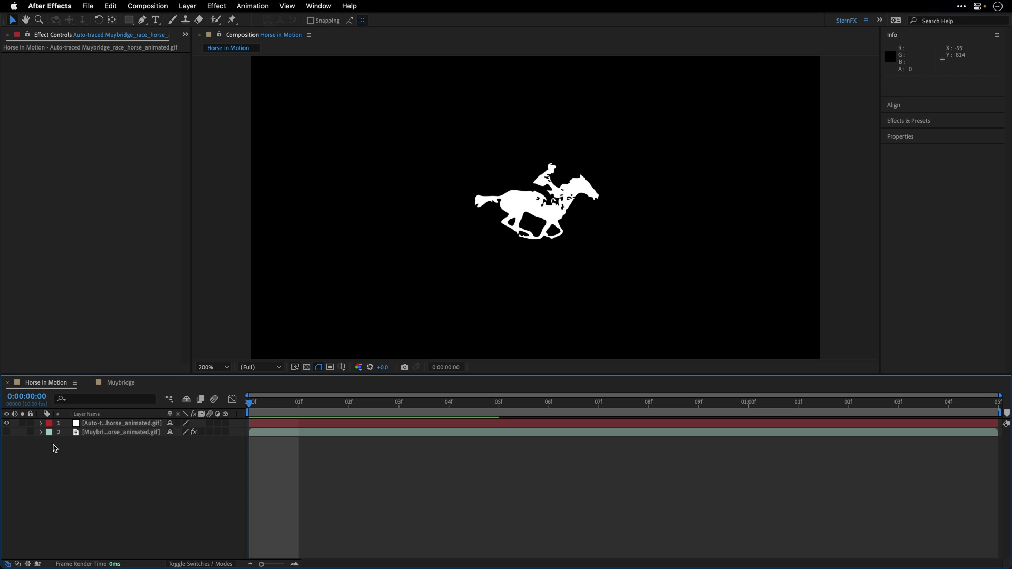
left_click(87, 427)
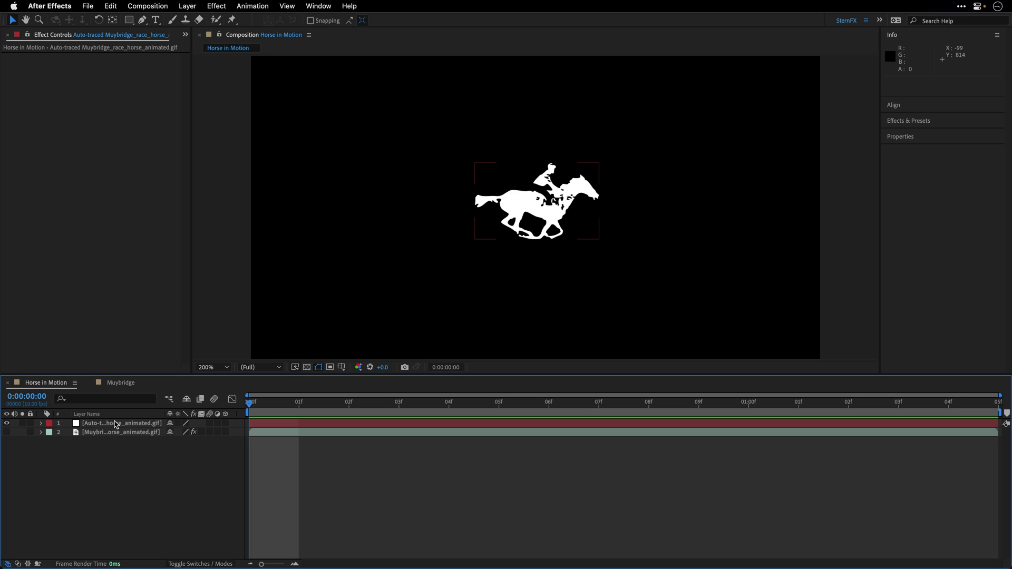
left_click(102, 425)
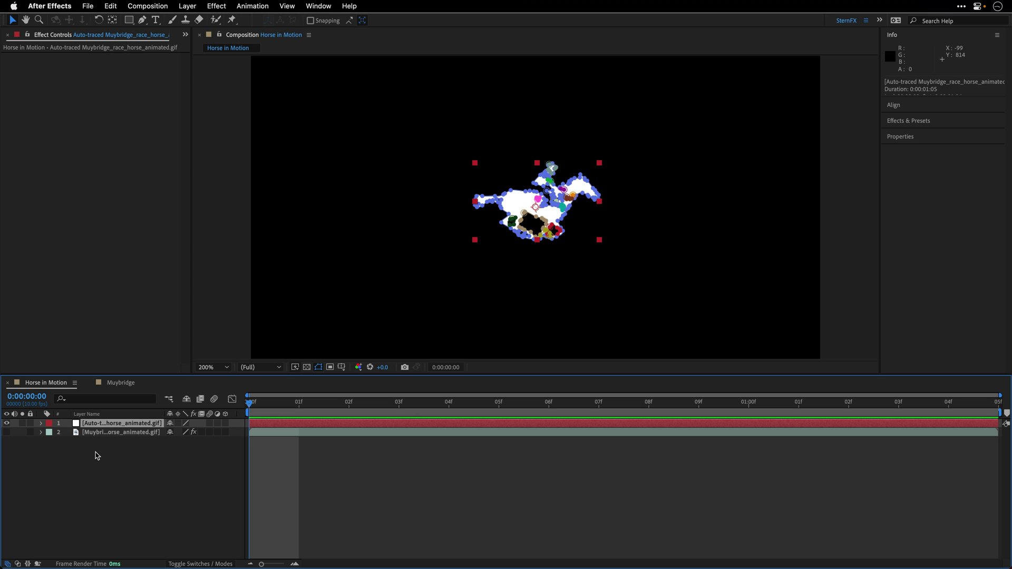
Enter 'Auto-traced - Luma - Invert' as the traced layer's new name.
key("Return")
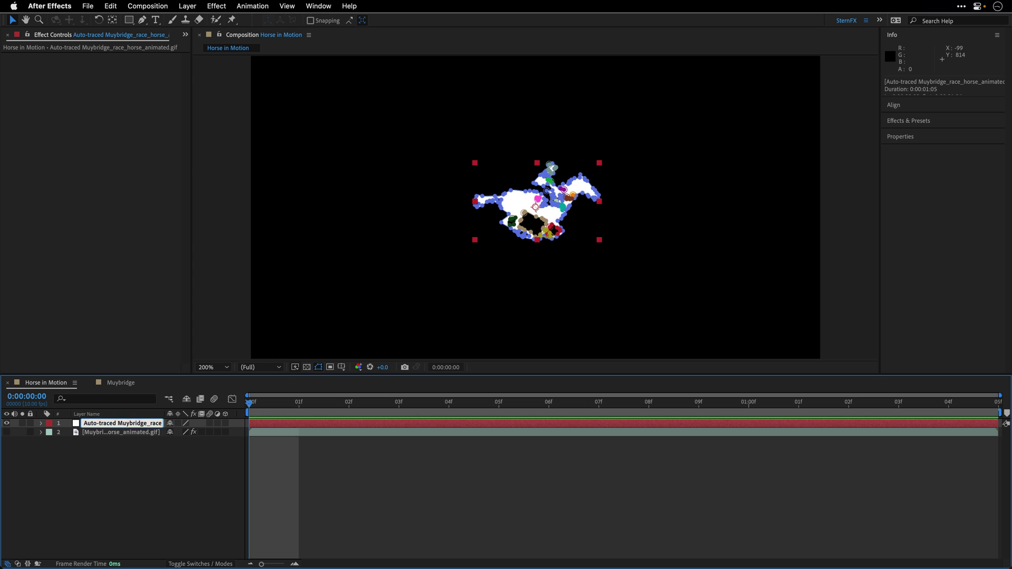
type("Auto-traced")
type(" - ")
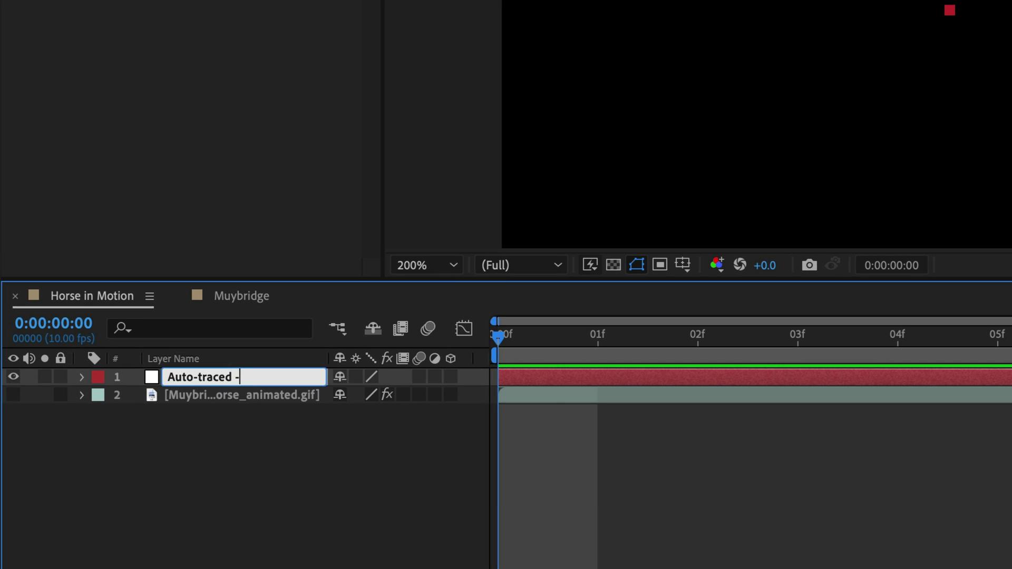
type("Luma")
type(" -")
type(" Invert")
key("Return")
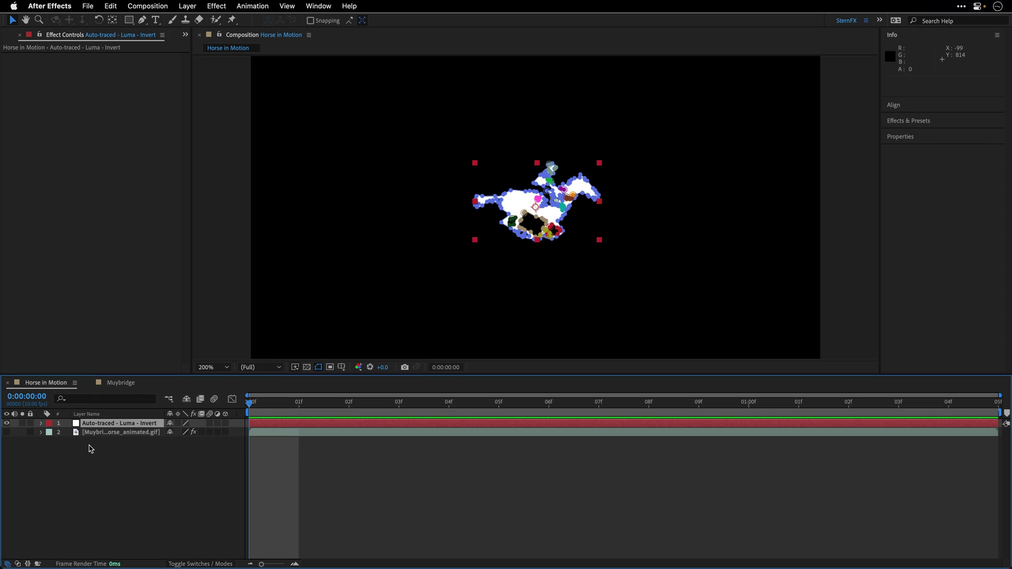
key("space")
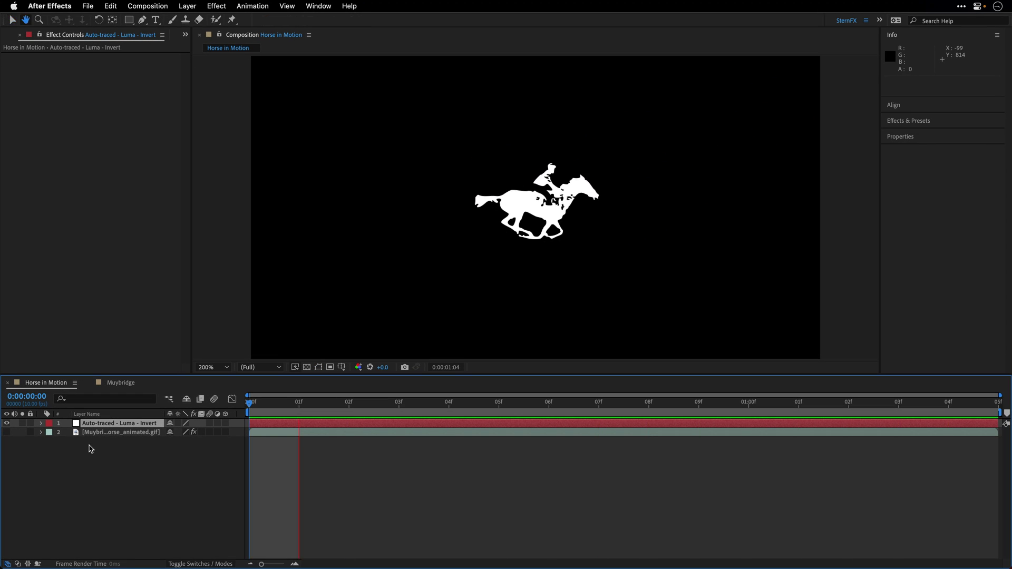
key("space")
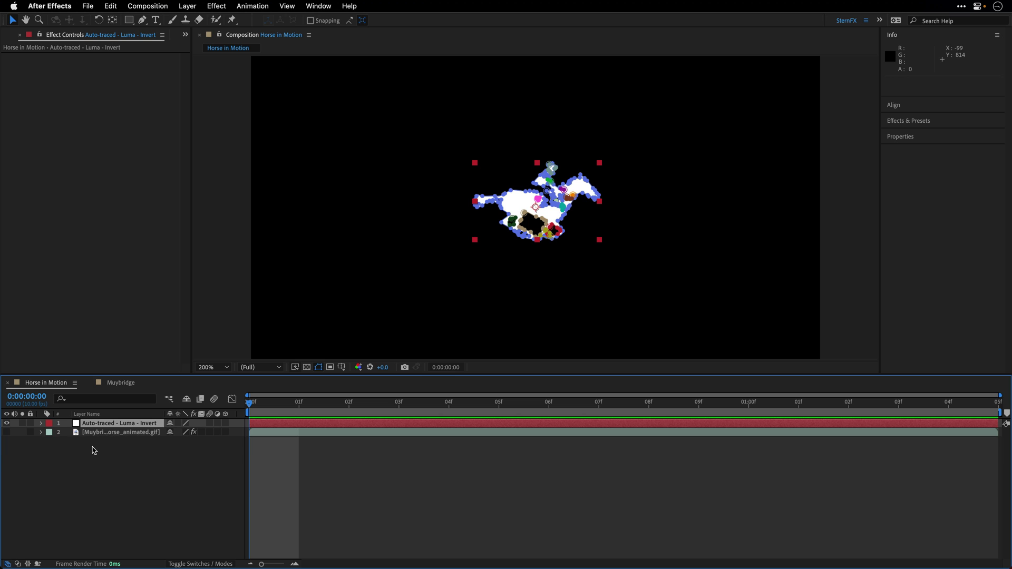
key("m")
scroll(122, 457, "down", 1)
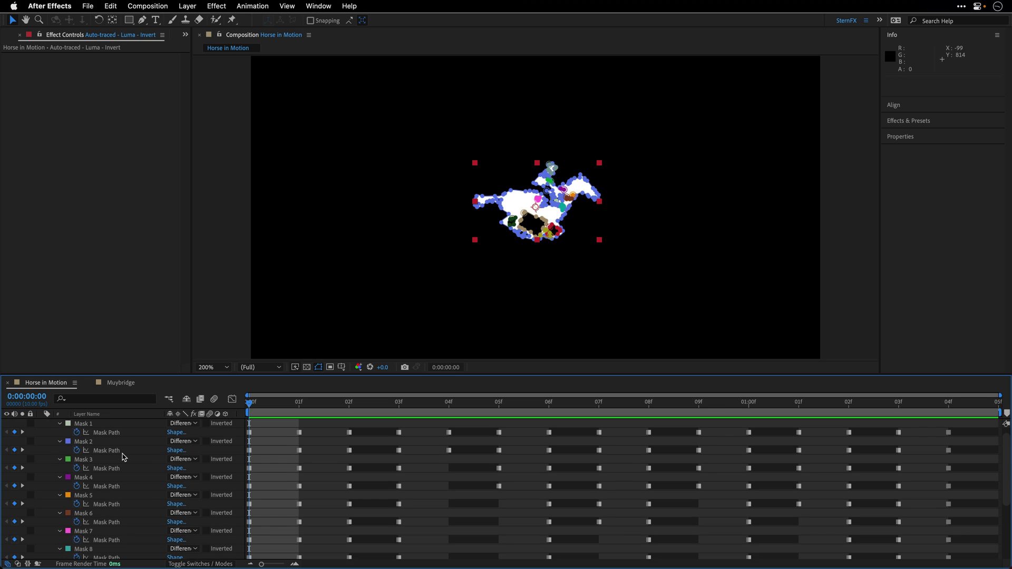
scroll(122, 457, "down", 1)
scroll(120, 462, "up", 2)
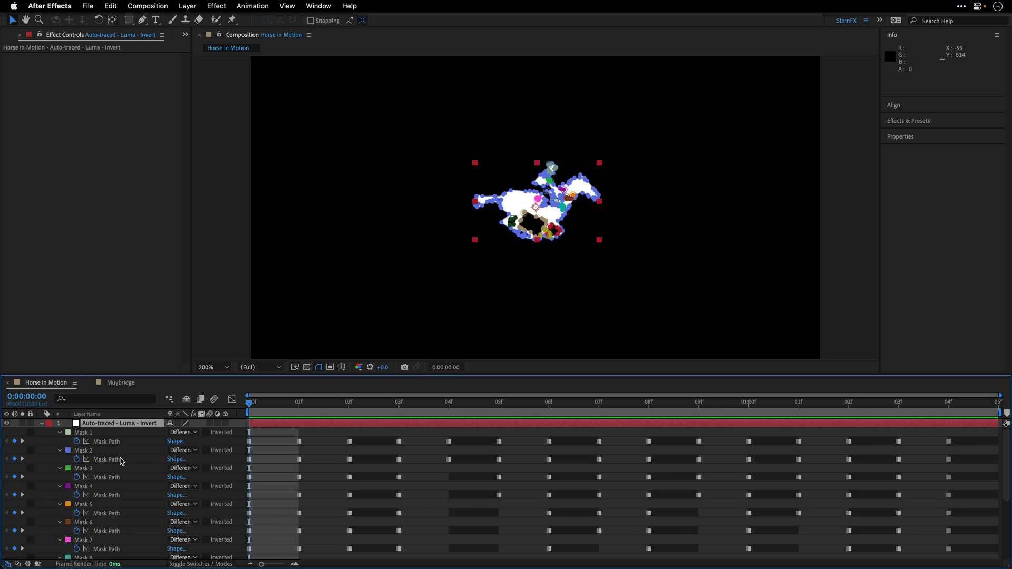
key("m")
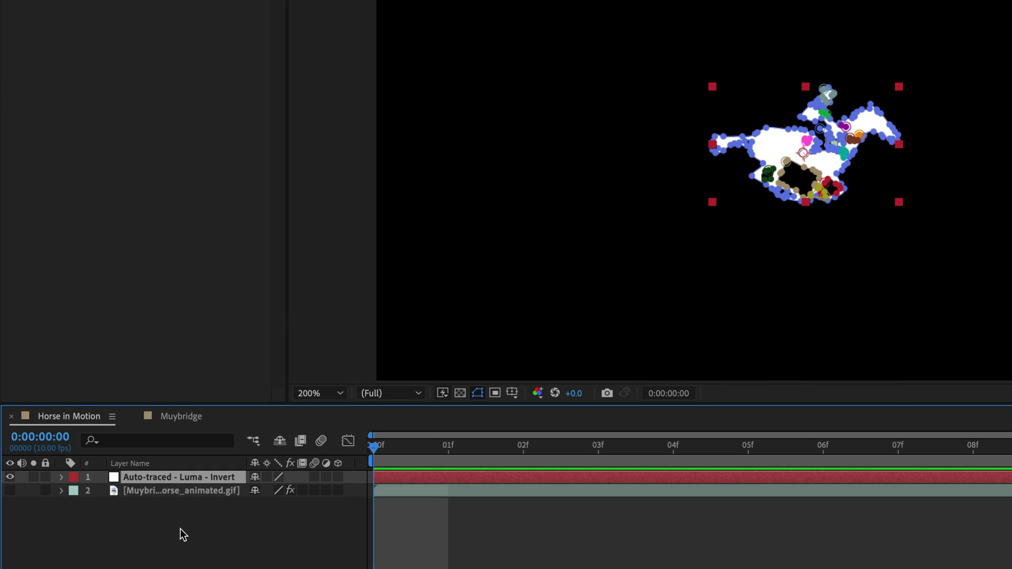
Scale the traced horse layer to 250% and turn on Continuously Rasterize.
key("s")
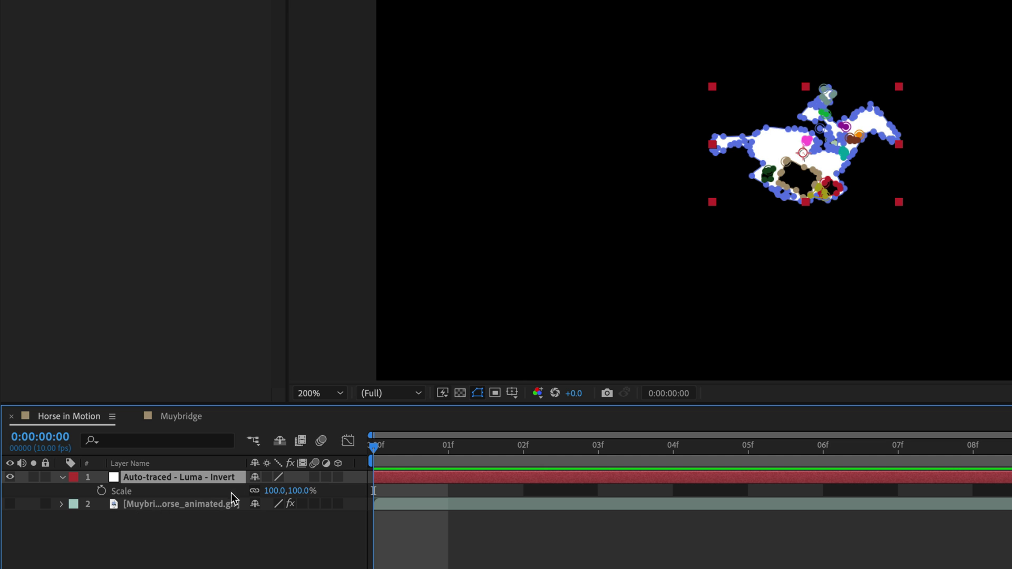
left_click(270, 492)
type("25")
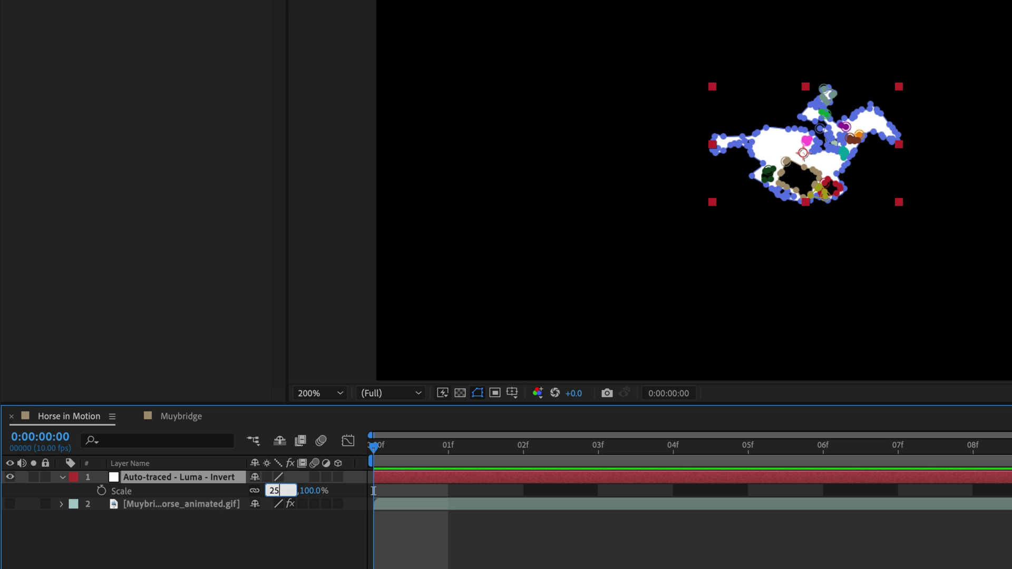
type("0")
key("Return")
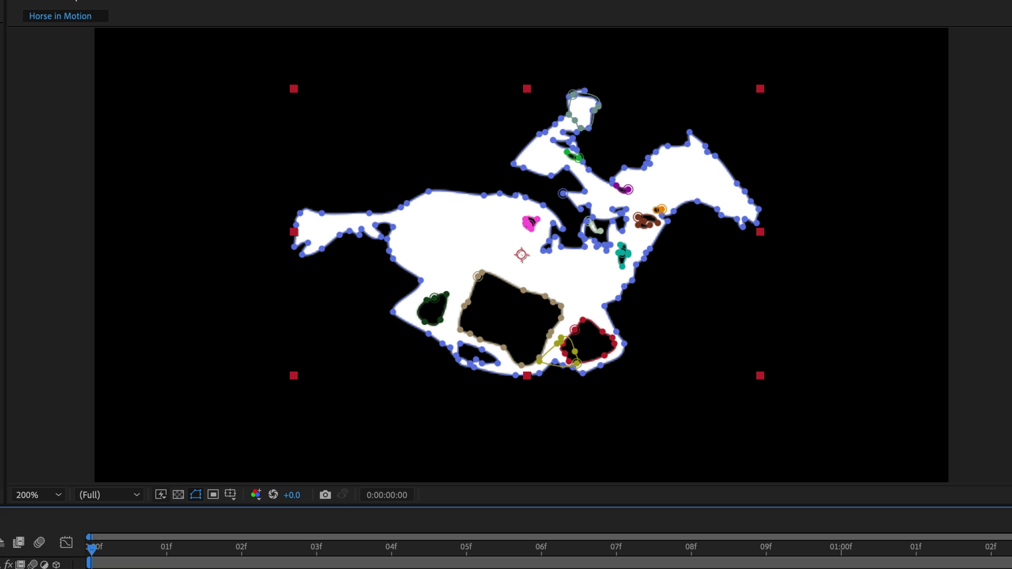
key("ctrl+shift+a")
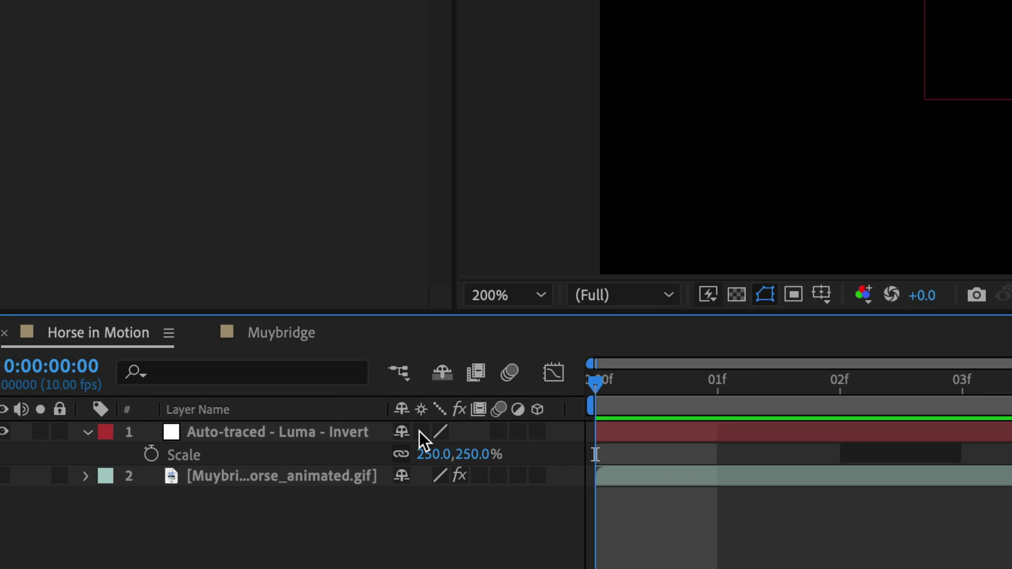
left_click(445, 424)
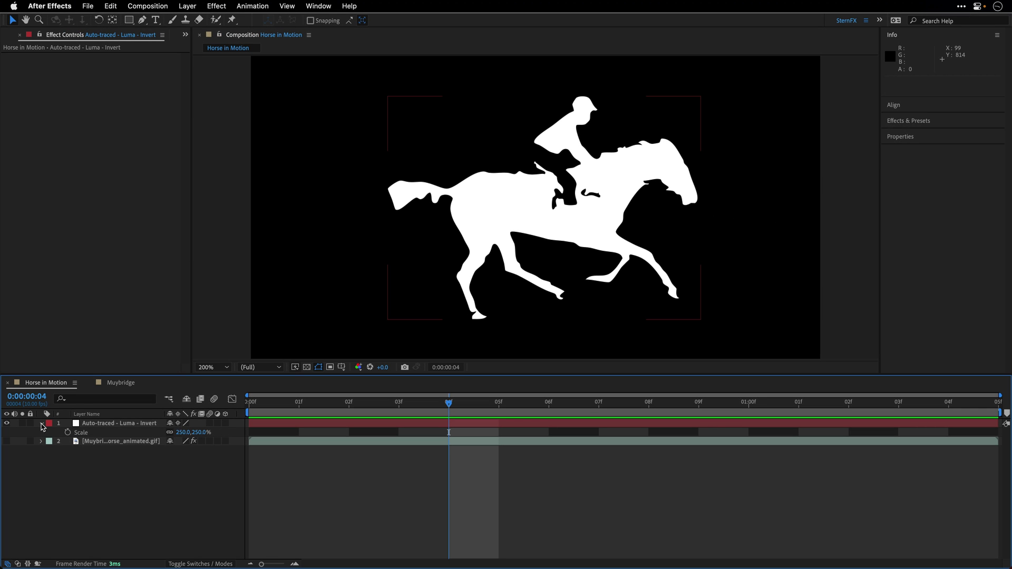
Switch to the Muybridge comp and add Horse in Motion to its timeline at frame 0.
left_click(41, 423)
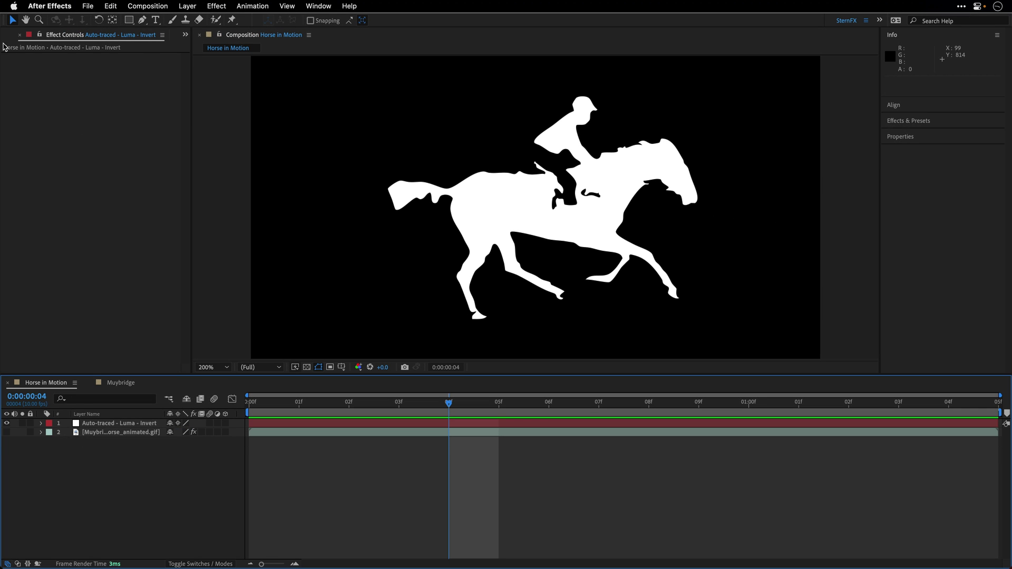
key("super+0")
left_click(125, 385)
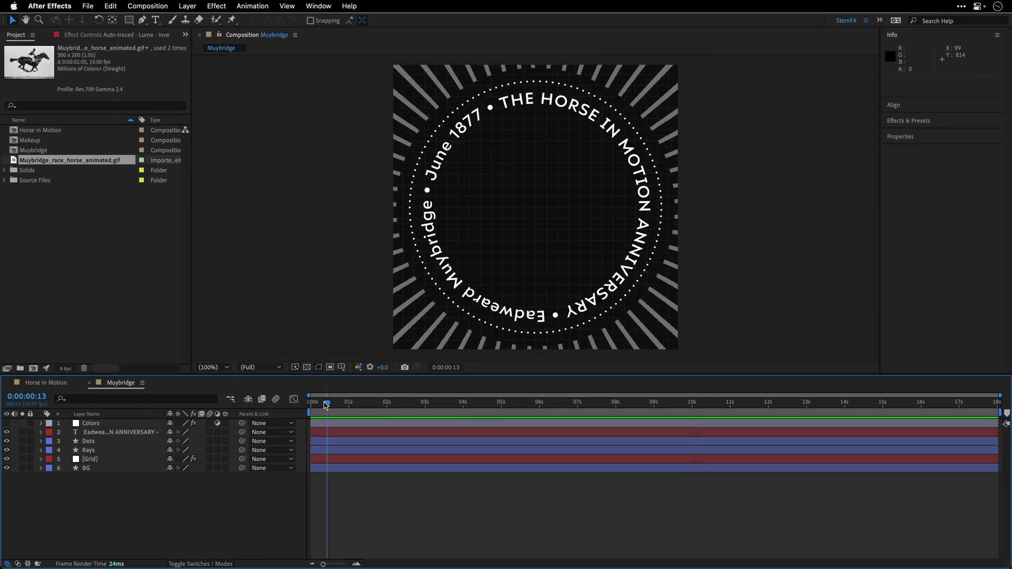
key("space")
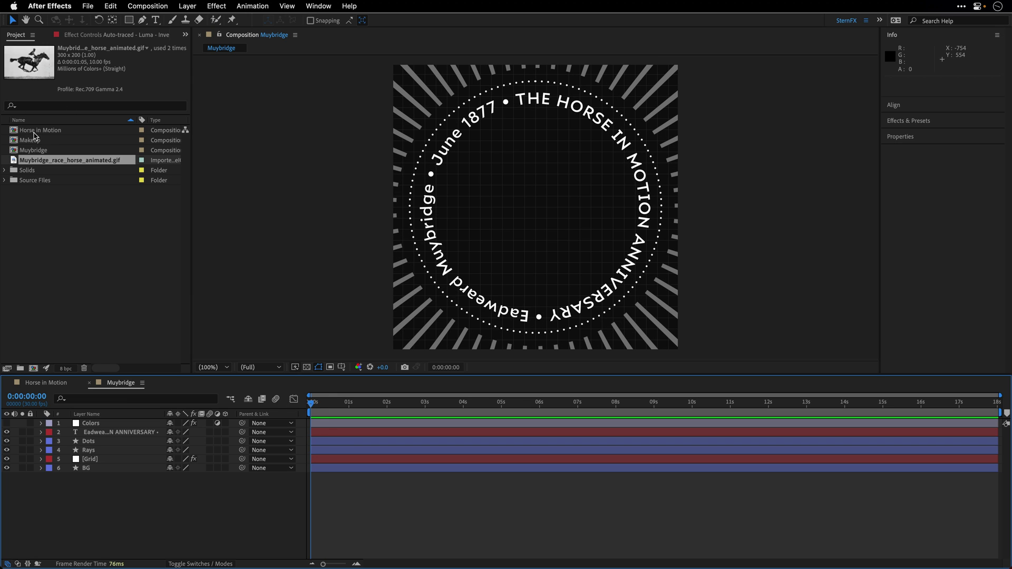
left_click_drag(35, 132, 64, 431)
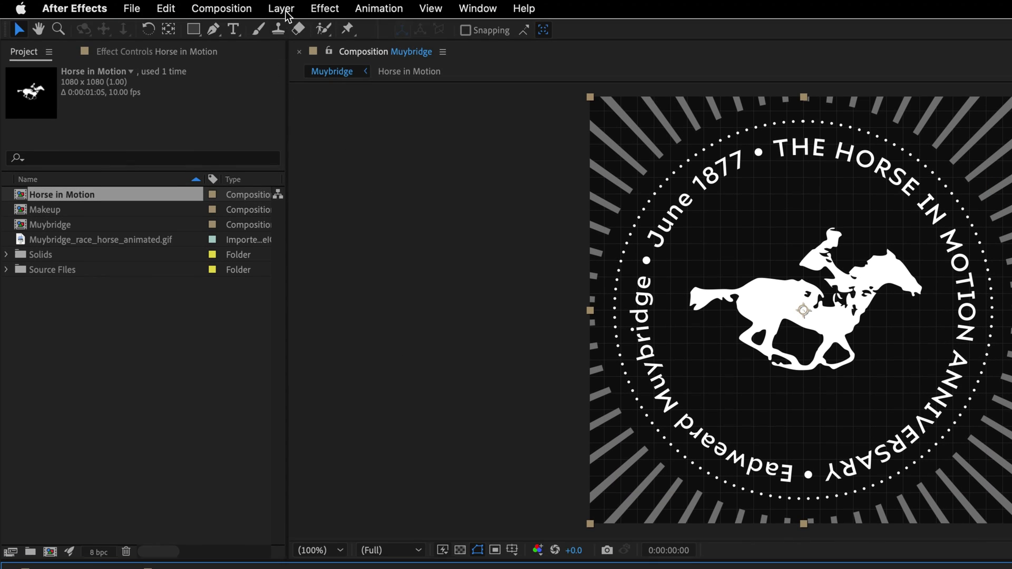
Enable Time Remapping on Horse in Motion, keyframe it at 1:14, and delete the final keyframe.
left_click(282, 9)
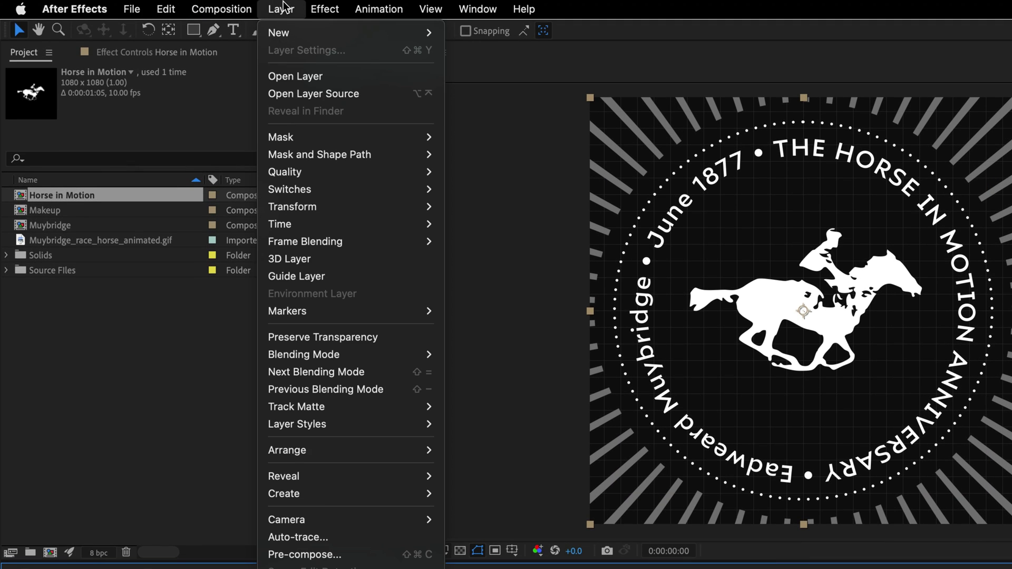
mouse_move(280, 225)
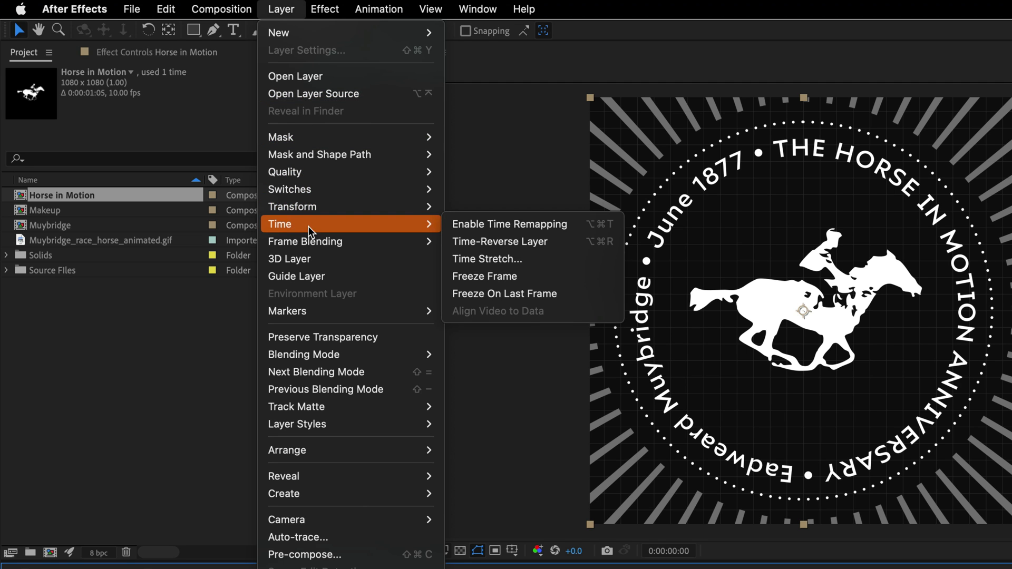
left_click(471, 221)
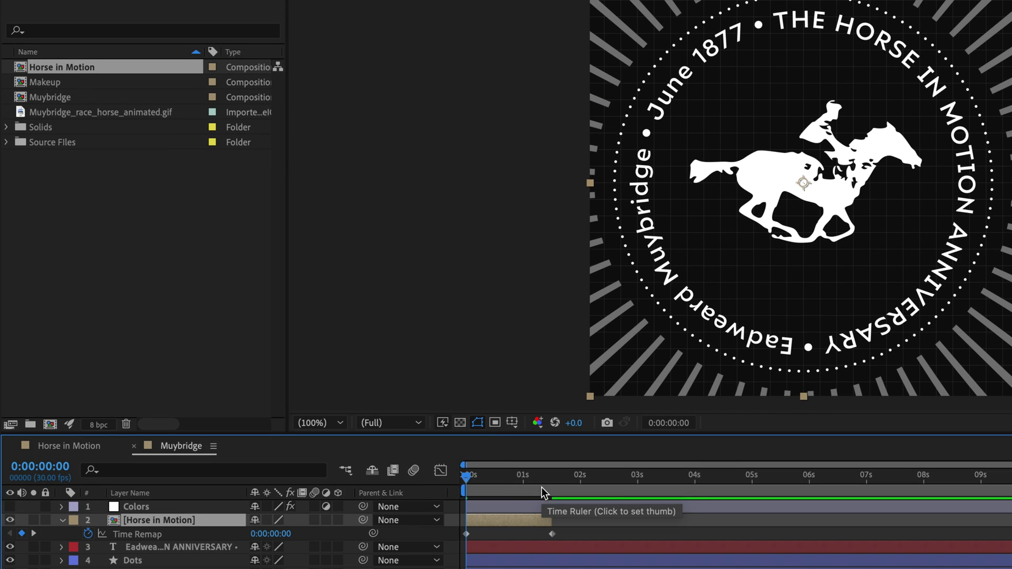
left_click_drag(542, 487, 552, 545)
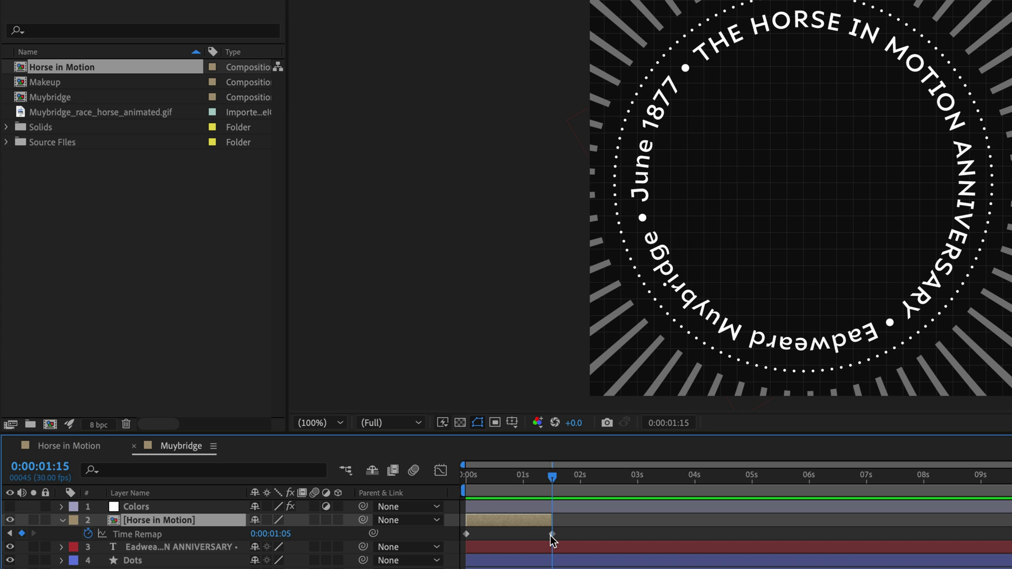
key("Page_Up")
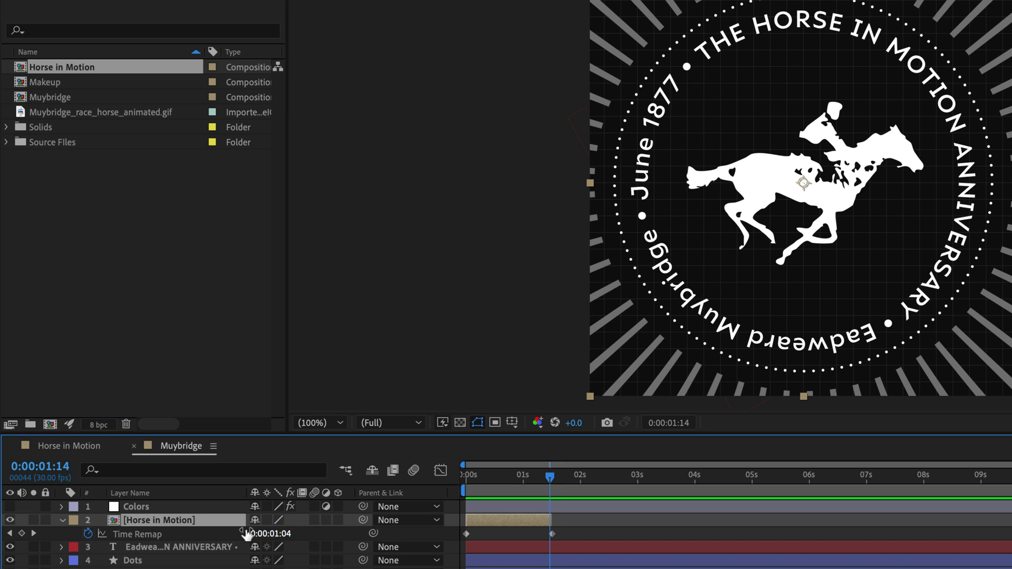
left_click(21, 534)
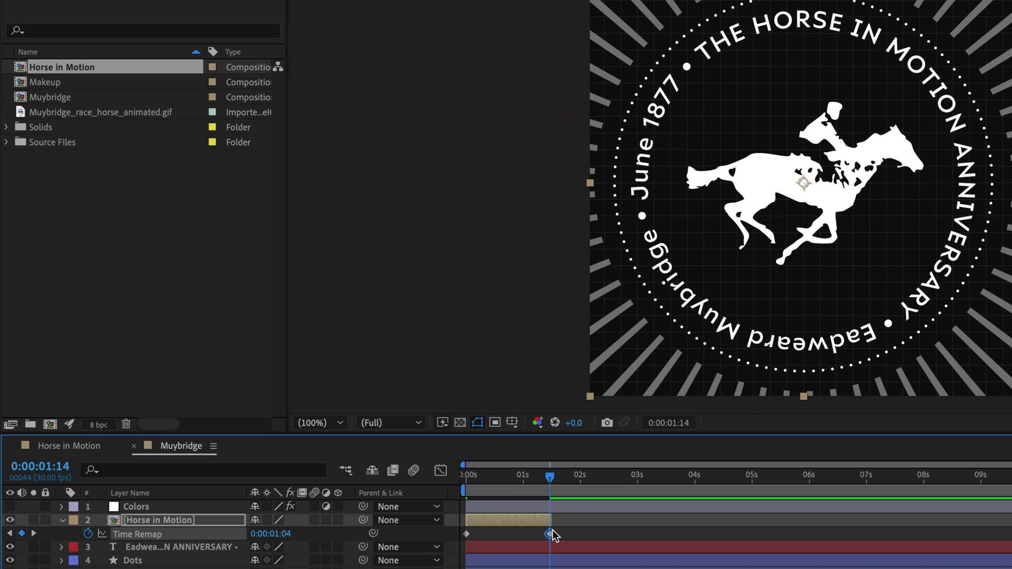
mouse_move(550, 534)
scroll(581, 535, "up", 5, "alt")
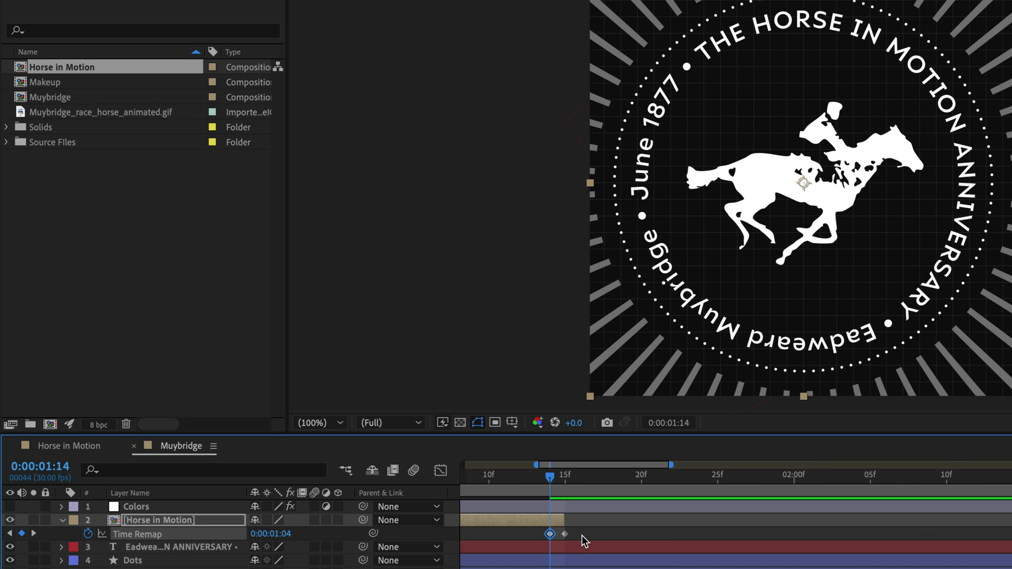
left_click(565, 534)
key("Delete")
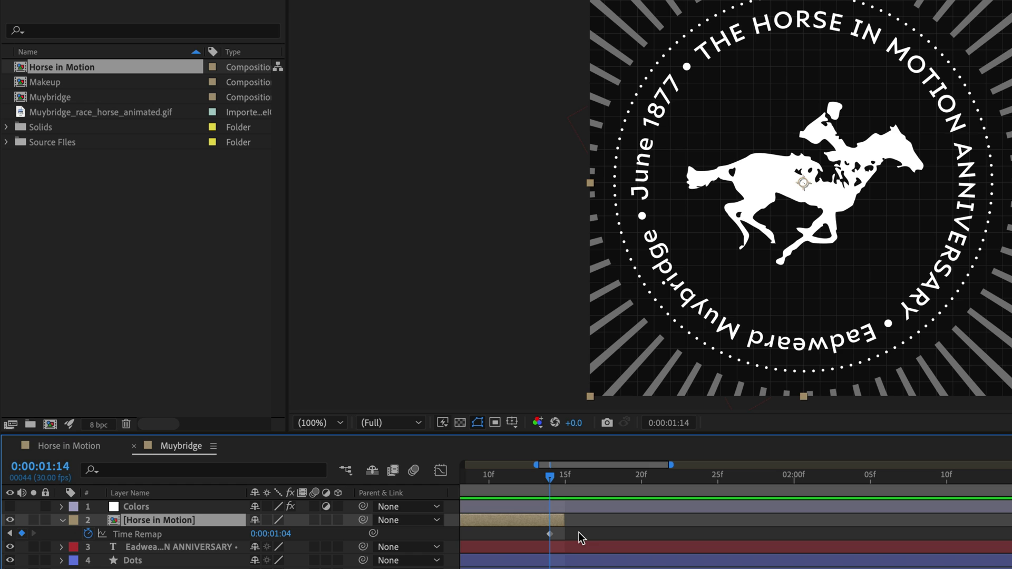
scroll(735, 522, "left", 3)
scroll(736, 522, "left", 3)
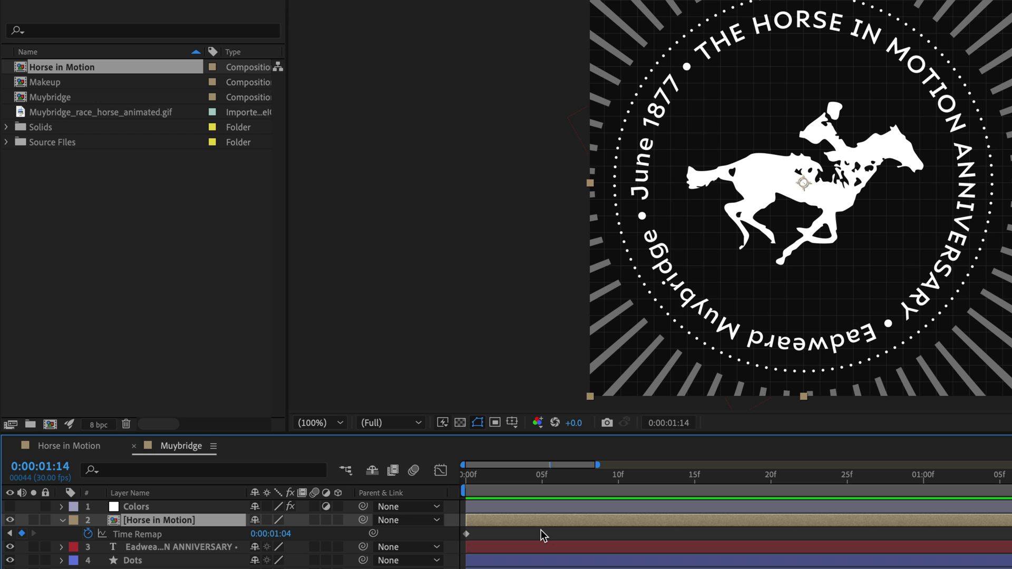
Add a loopOut() expression to the horse layer's Time Remap.
left_click(88, 539, "alt")
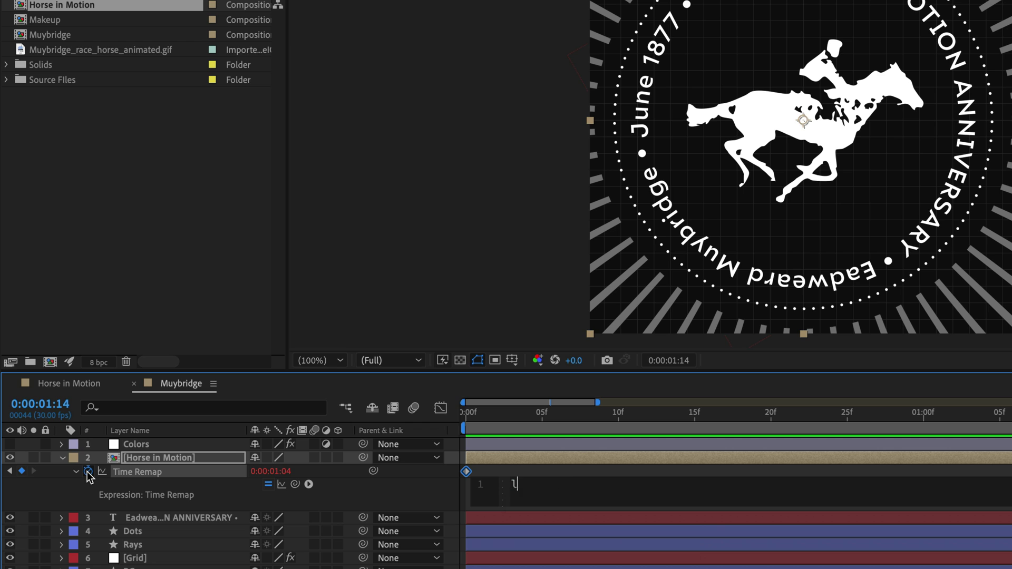
type("oo")
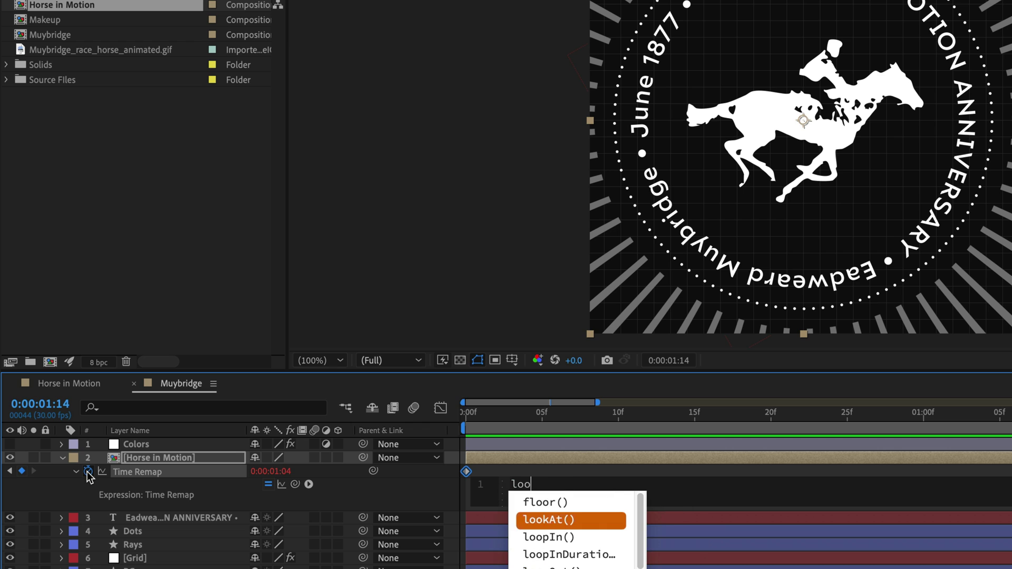
type("p")
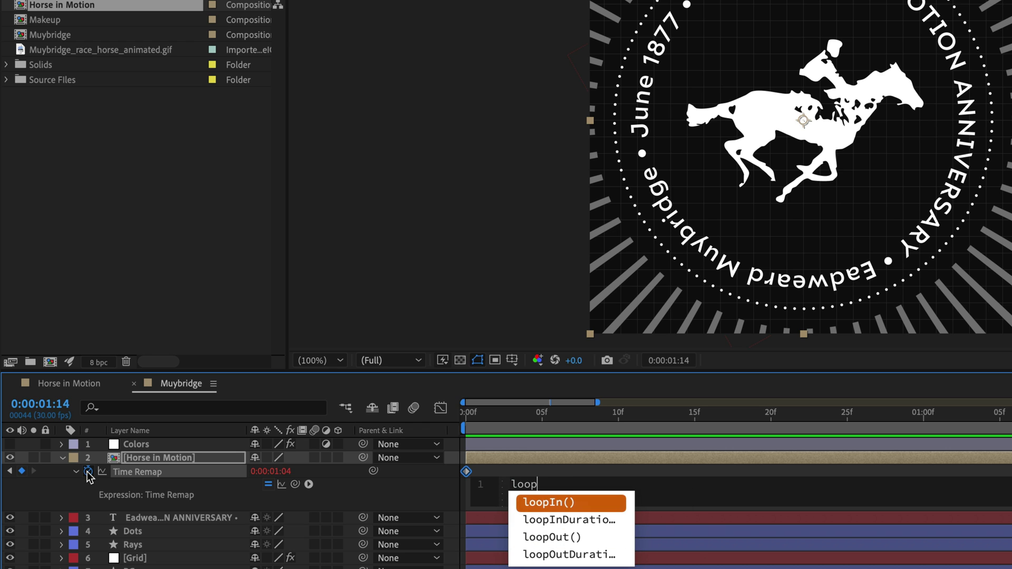
key("Down")
key("Down")
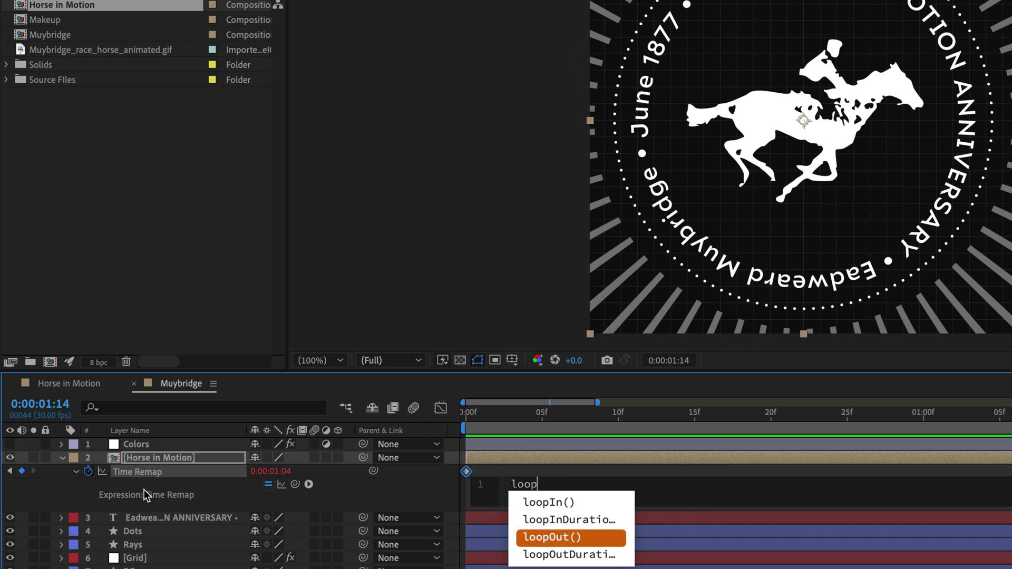
left_click(540, 539)
key("KP_Enter")
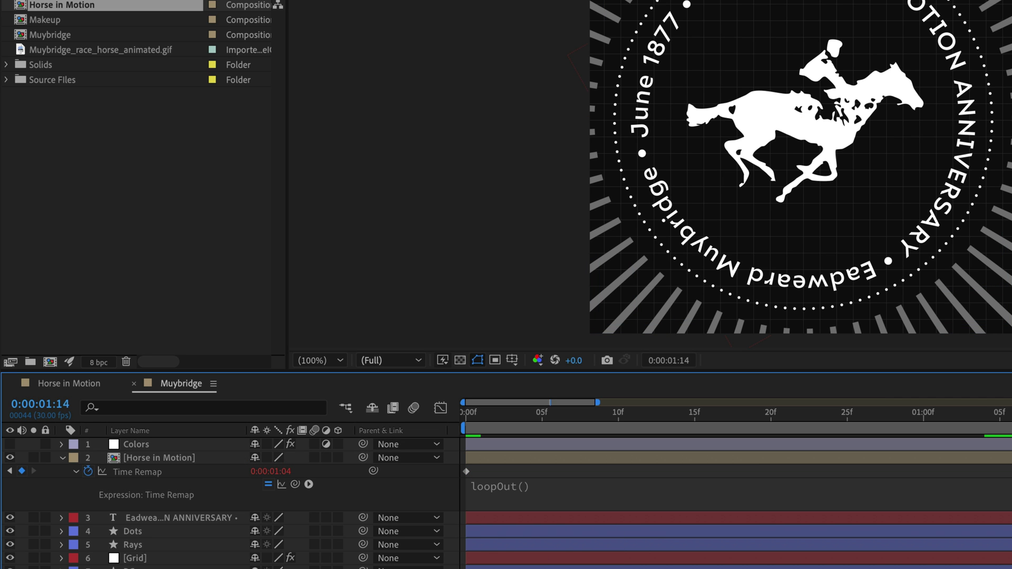
Extend the horse layer to the composition's end and preview the loop.
key("semicolon")
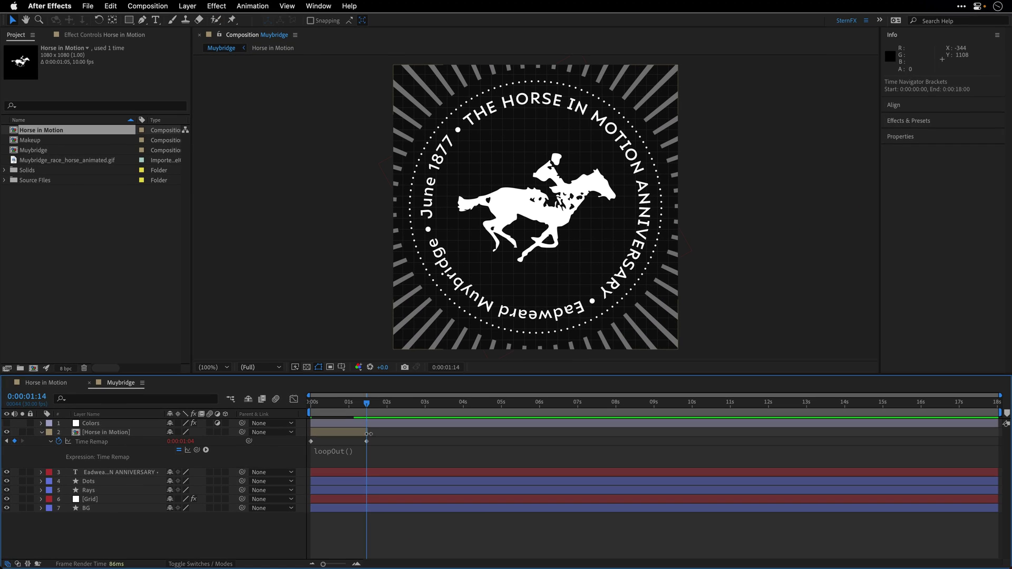
left_click_drag(389, 431, 1000, 435)
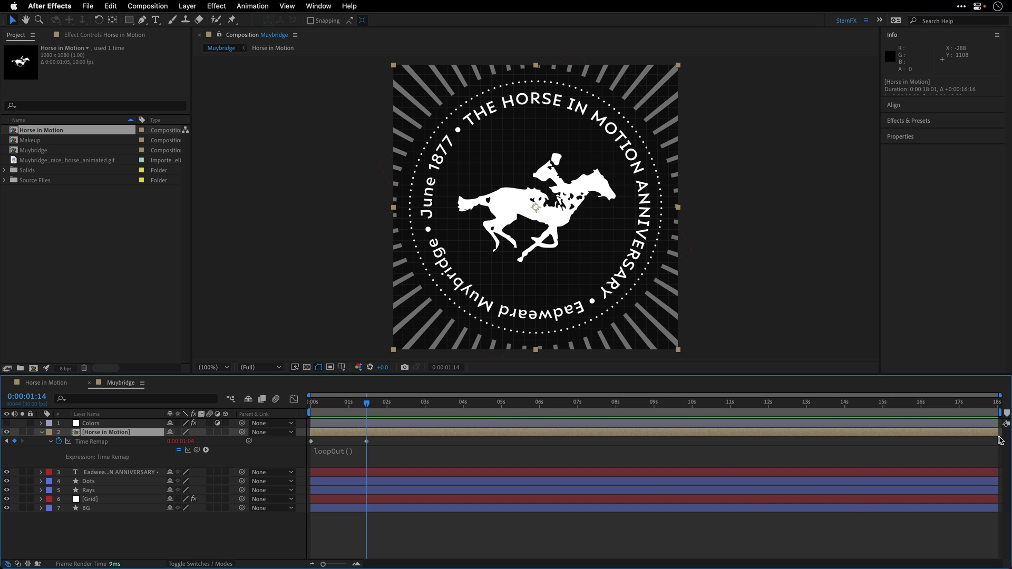
key("space")
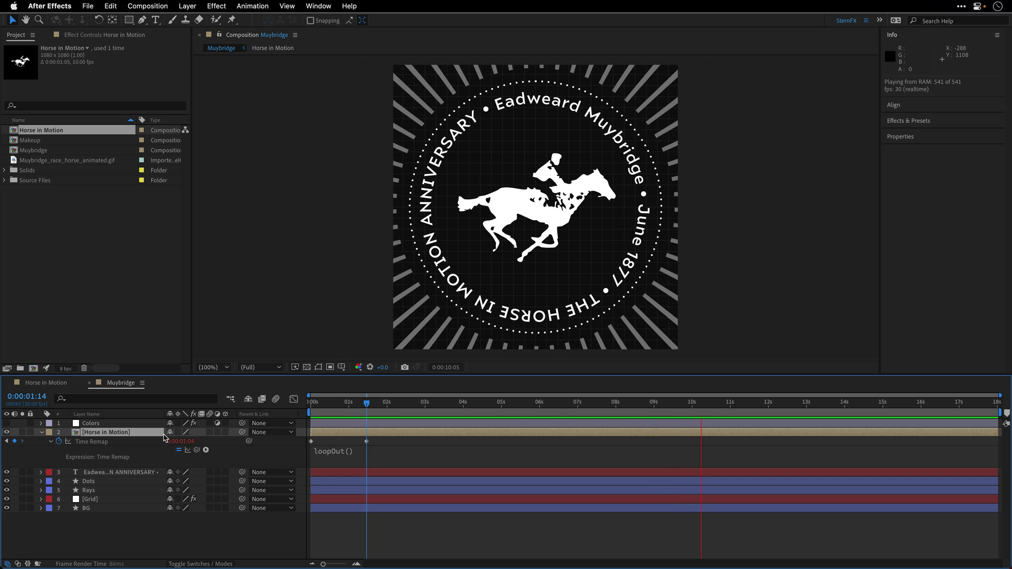
left_click(131, 433)
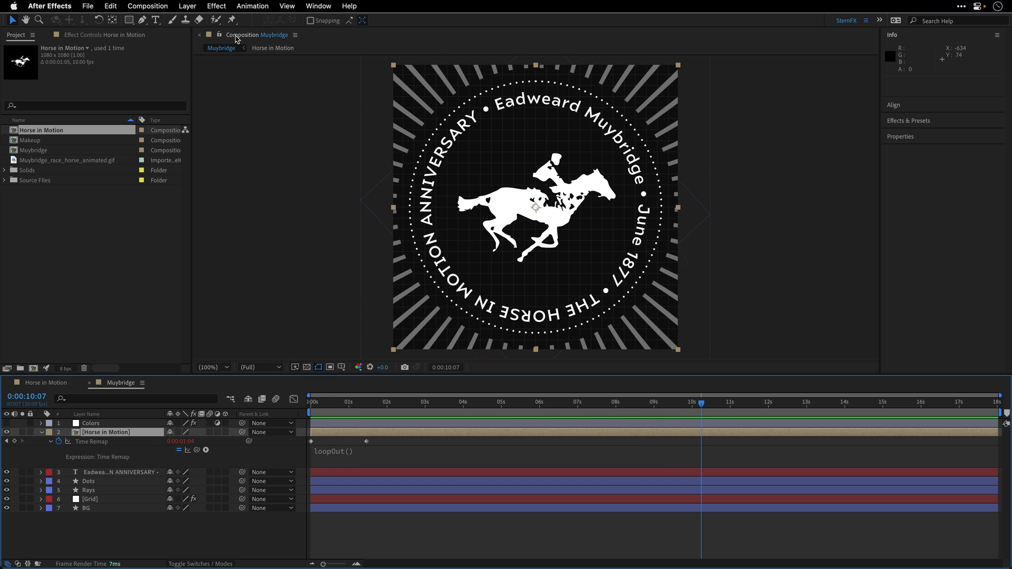
Apply Simulation > CC Ball Action to the Horse in Motion layer.
left_click(217, 6)
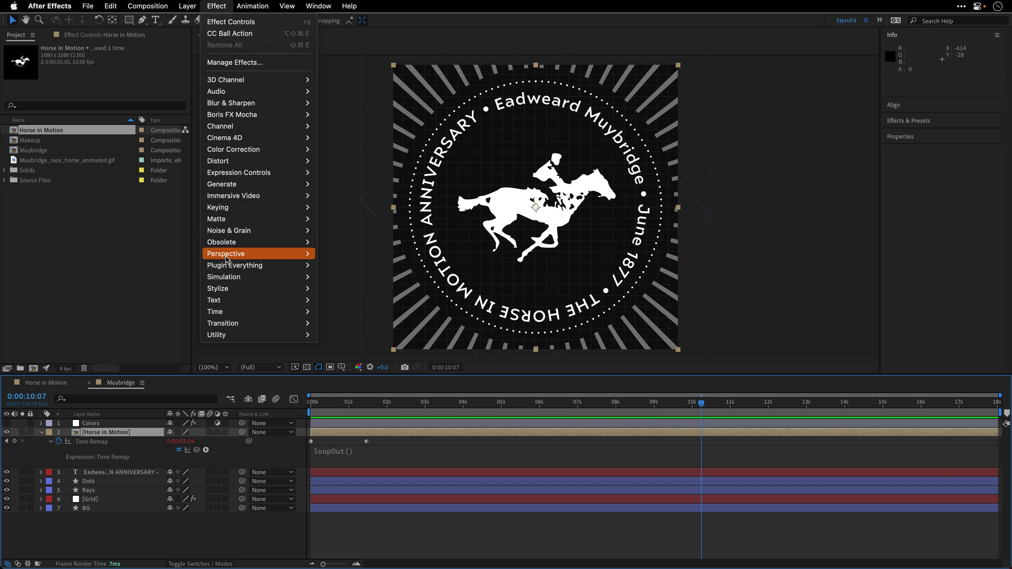
mouse_move(229, 277)
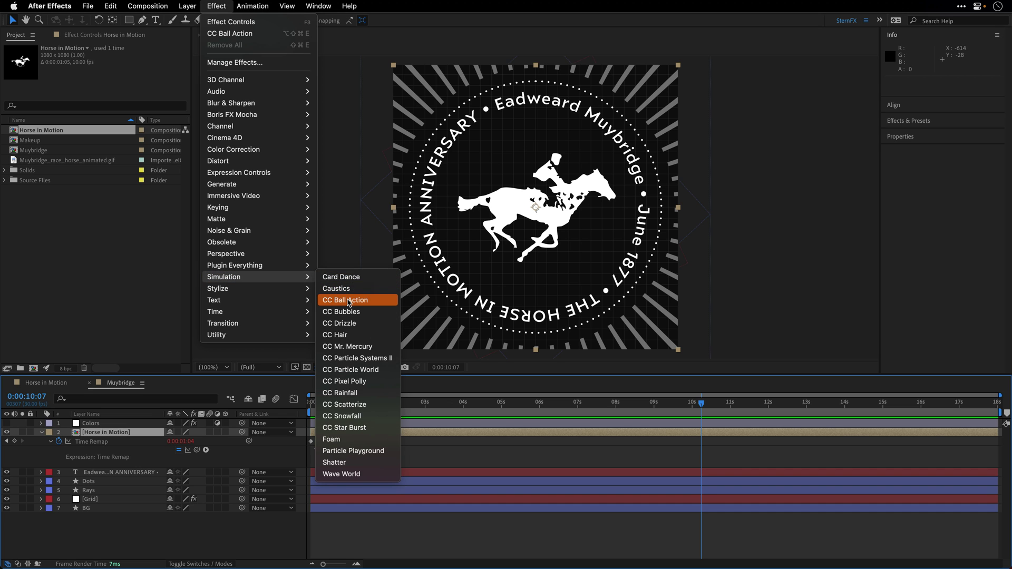
left_click(345, 300)
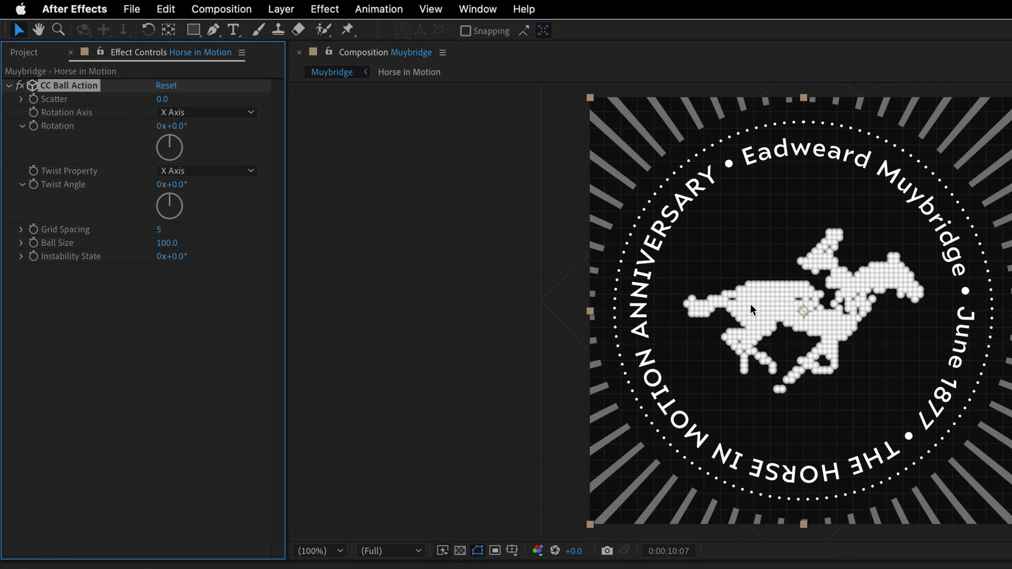
left_click(314, 6)
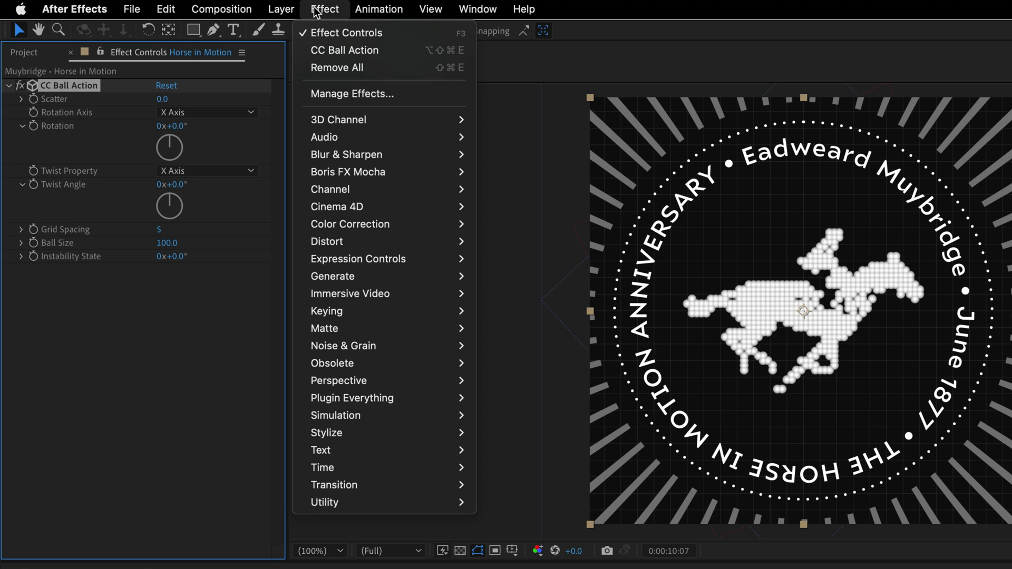
mouse_move(372, 275)
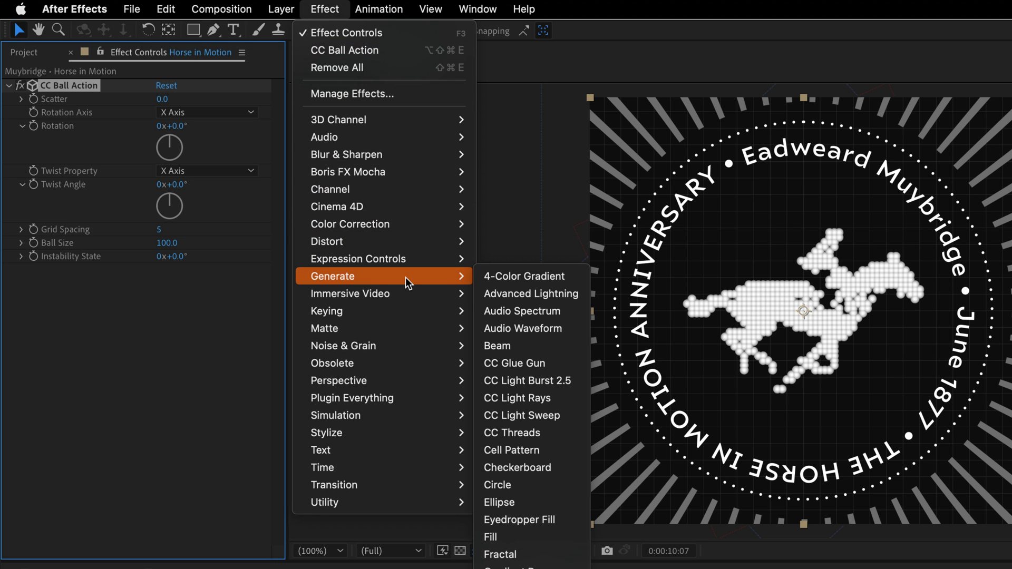
Add a Fill effect to the horse and set its colour to white.
left_click(514, 538)
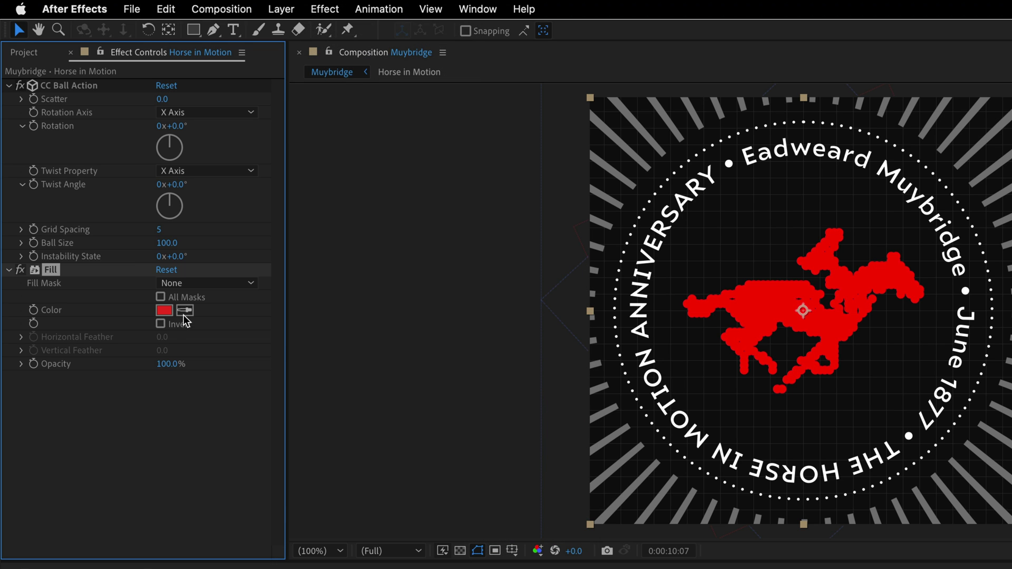
left_click(163, 311)
left_click(825, 469)
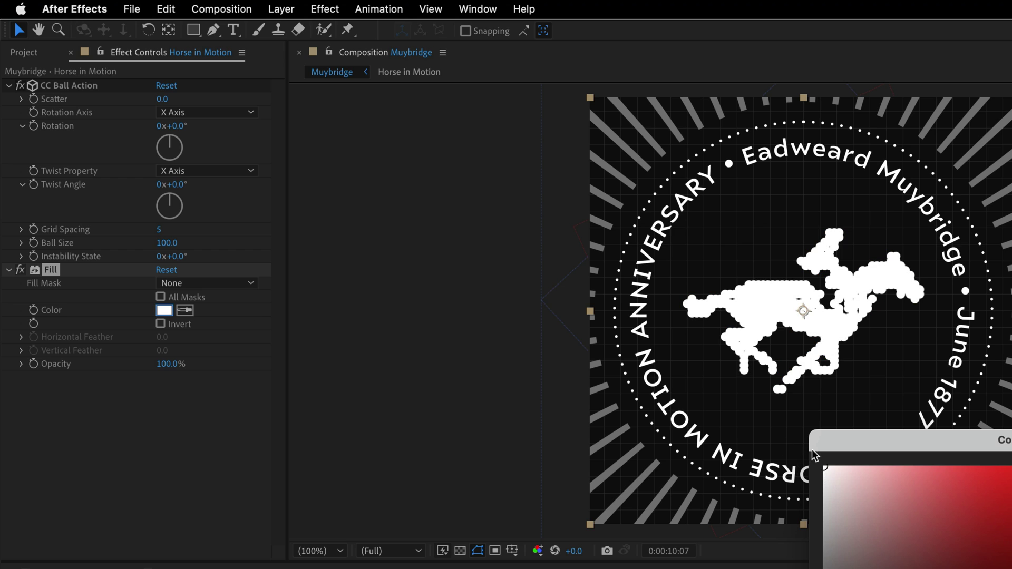
key("Return")
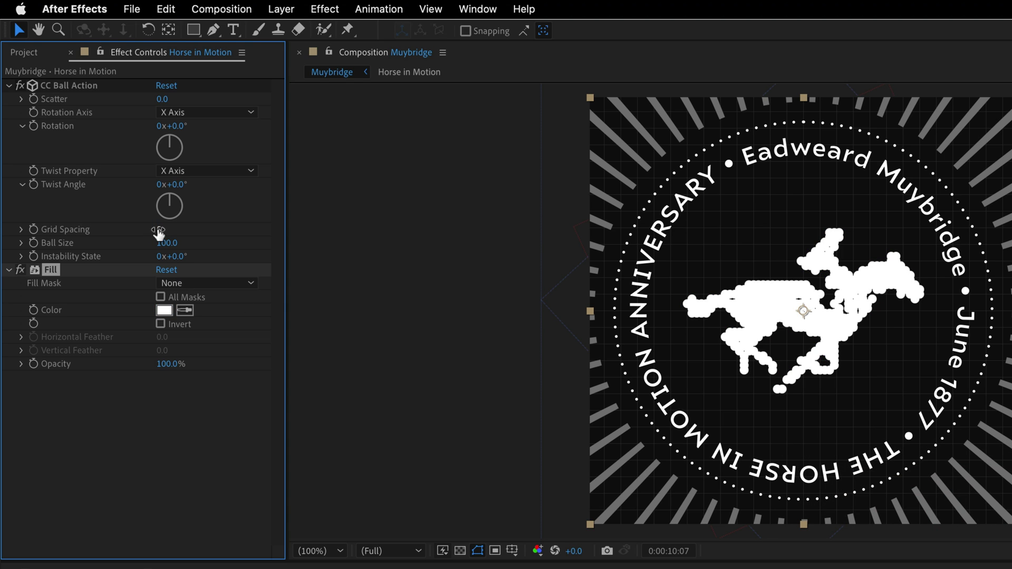
Set CC Ball Action Grid Spacing to 4 and Ball Size to 40, then preview Muybridge.
left_click(158, 230)
type("4")
key("Tab")
type("4")
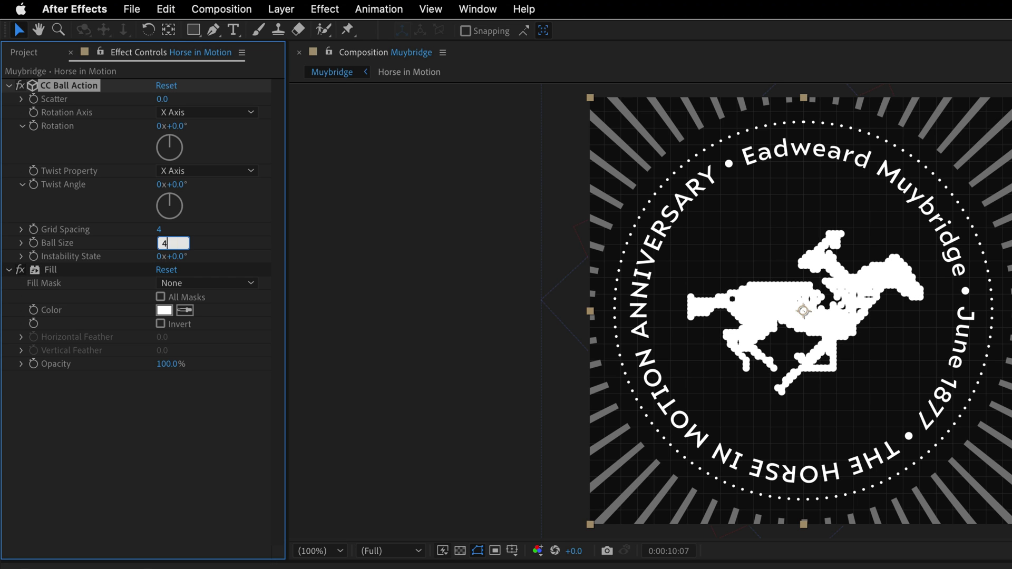
key("Return")
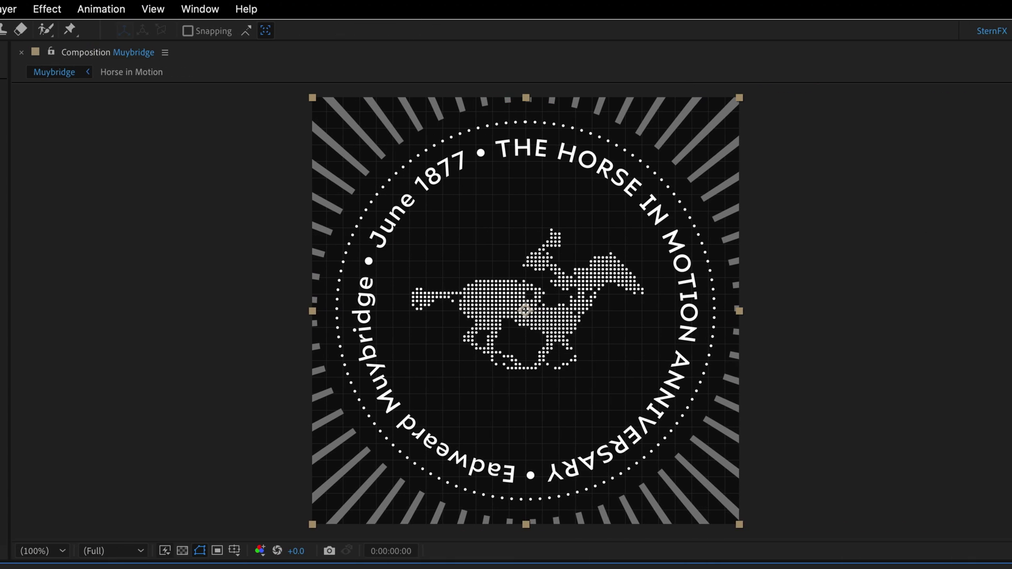
key("space")
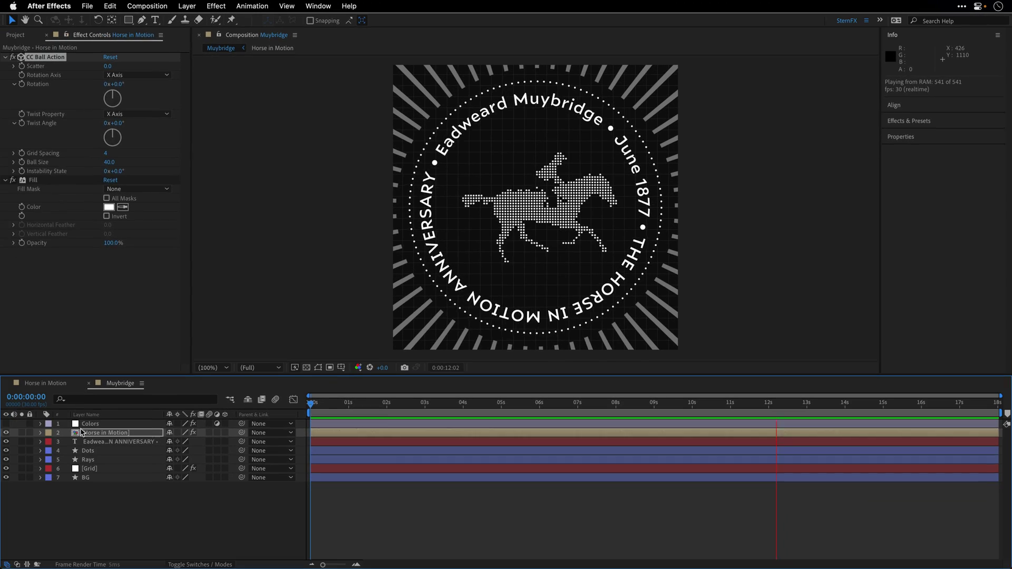
Turn on the Colors layer's Tritone tint and replay the teal badge in a maximized viewer.
left_click(87, 425)
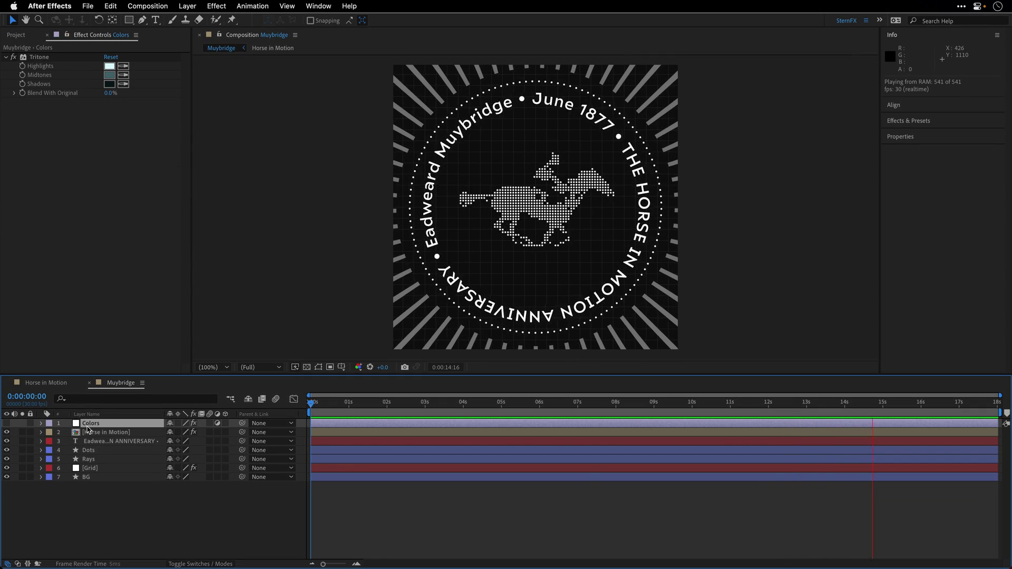
left_click(6, 424)
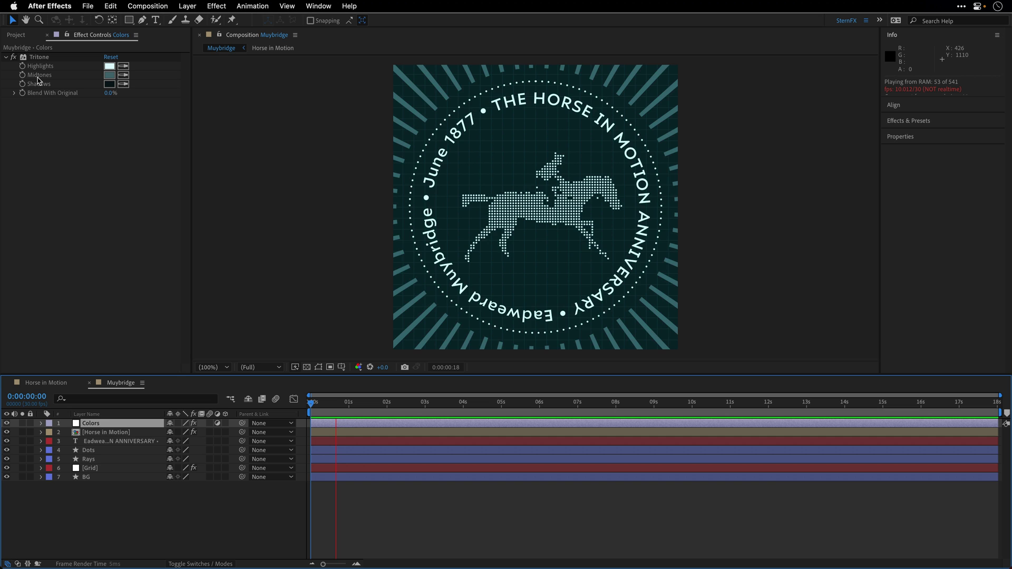
key("space")
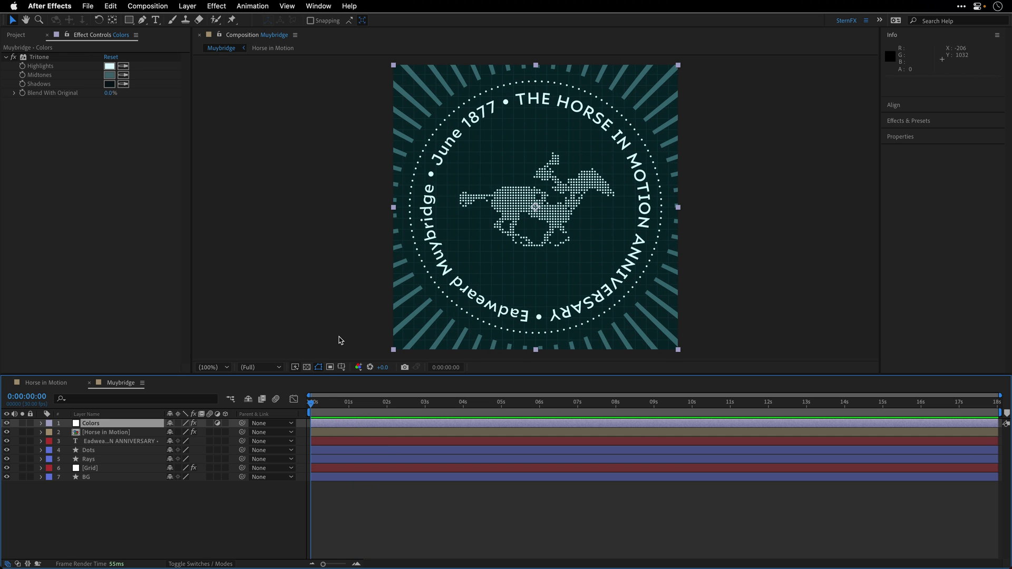
key("grave")
key("space")
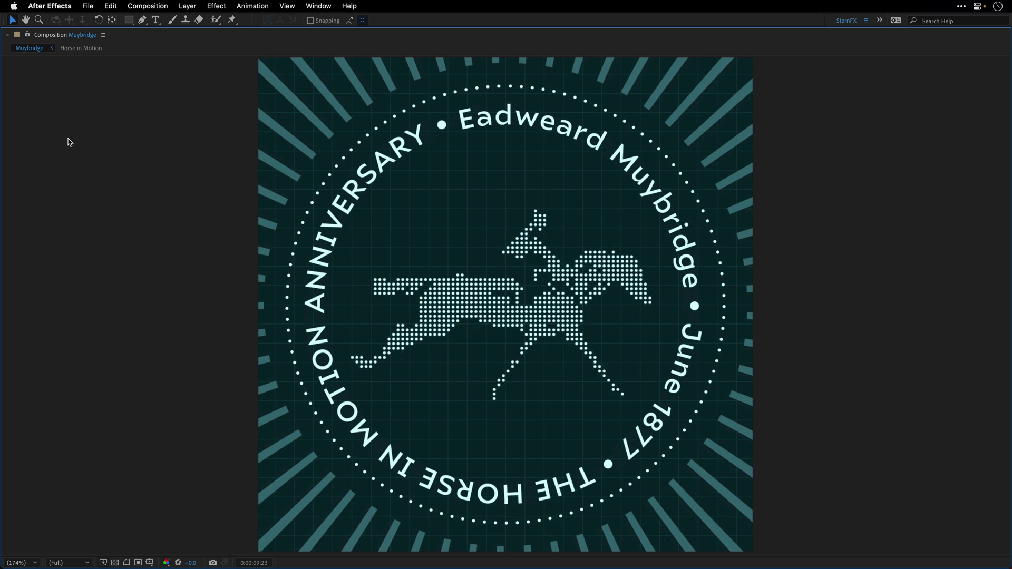
Stop the preview, restore the workspace, and open the Makeup comp from the Project panel.
key("space")
key("grave")
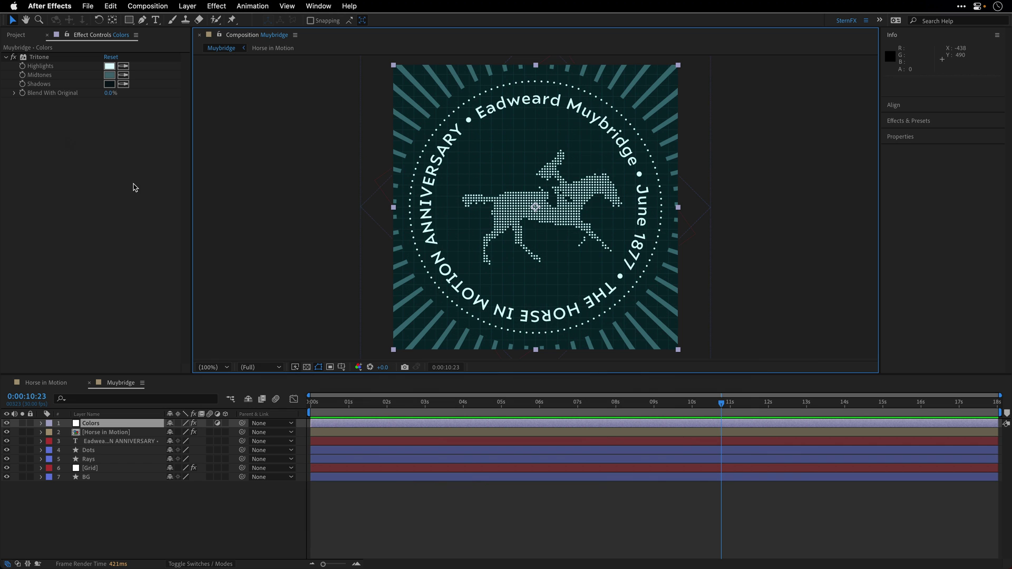
left_click(16, 36)
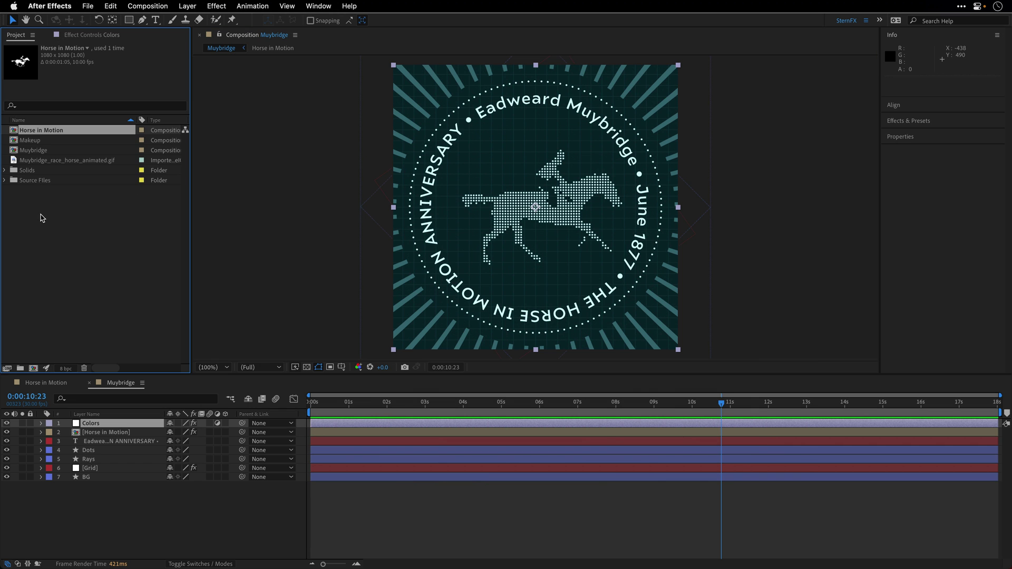
double_click(33, 142)
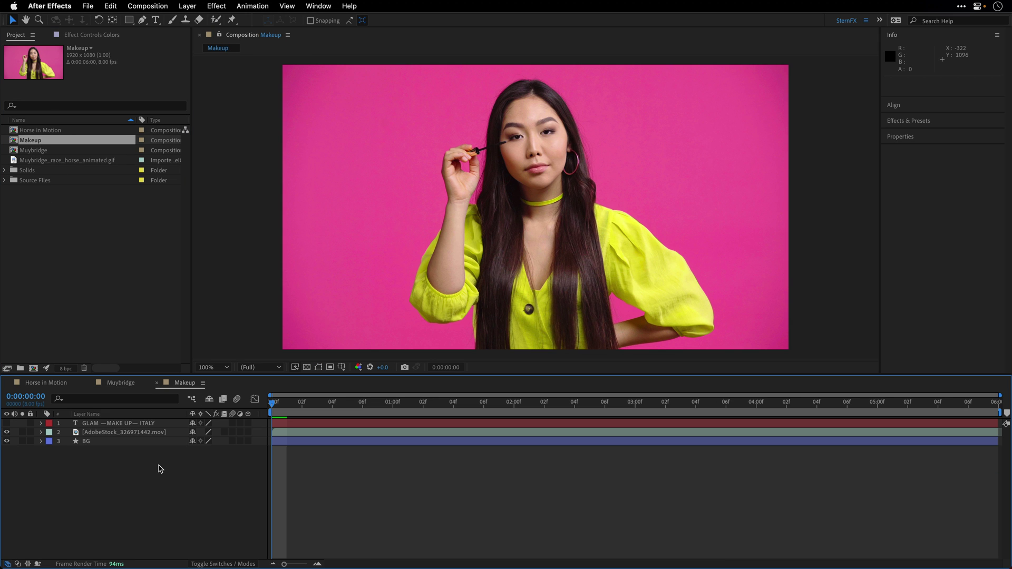
Preview the mascara video a few times, then select the AdobeStock video layer.
key("space")
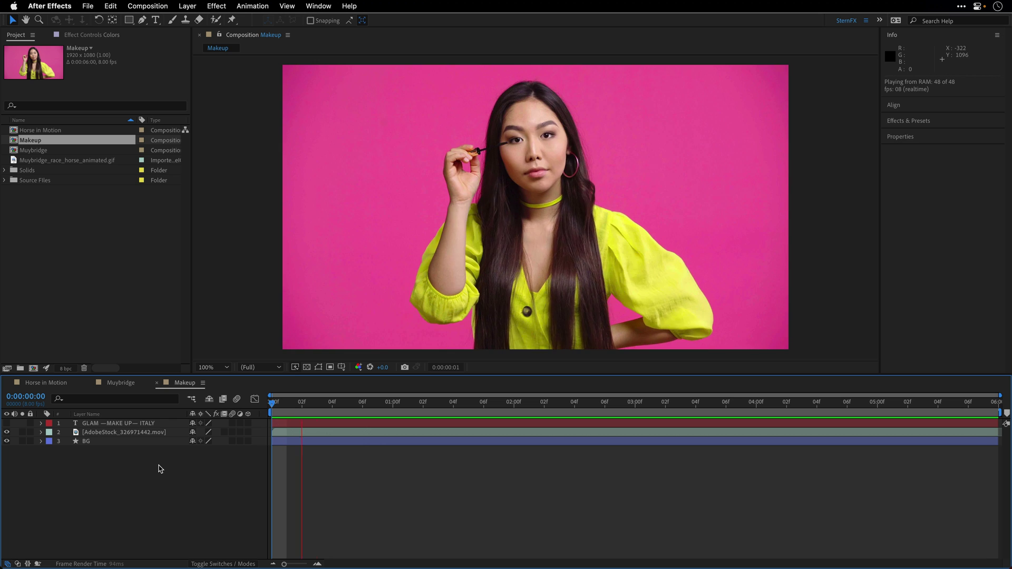
key("space")
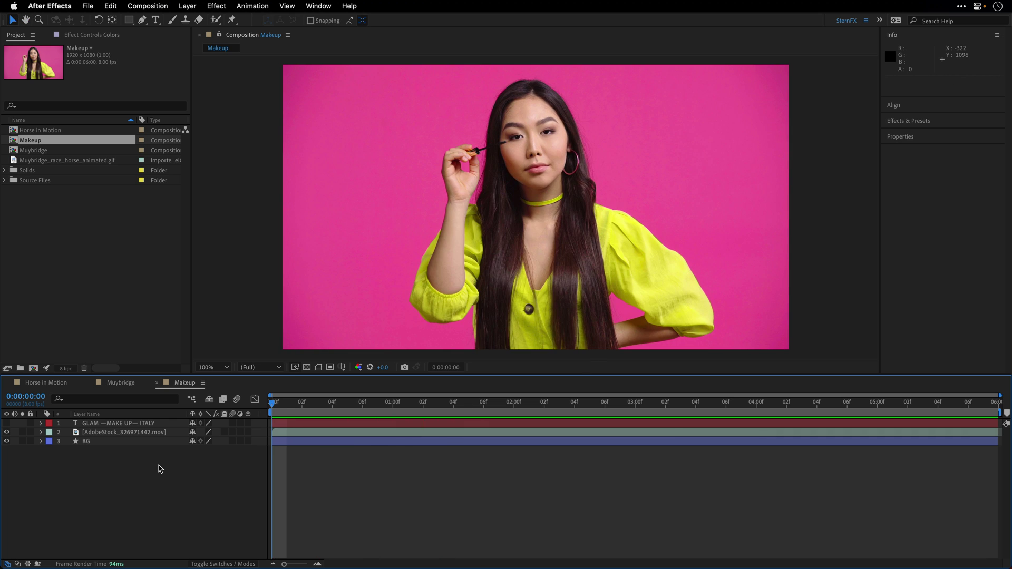
key("space")
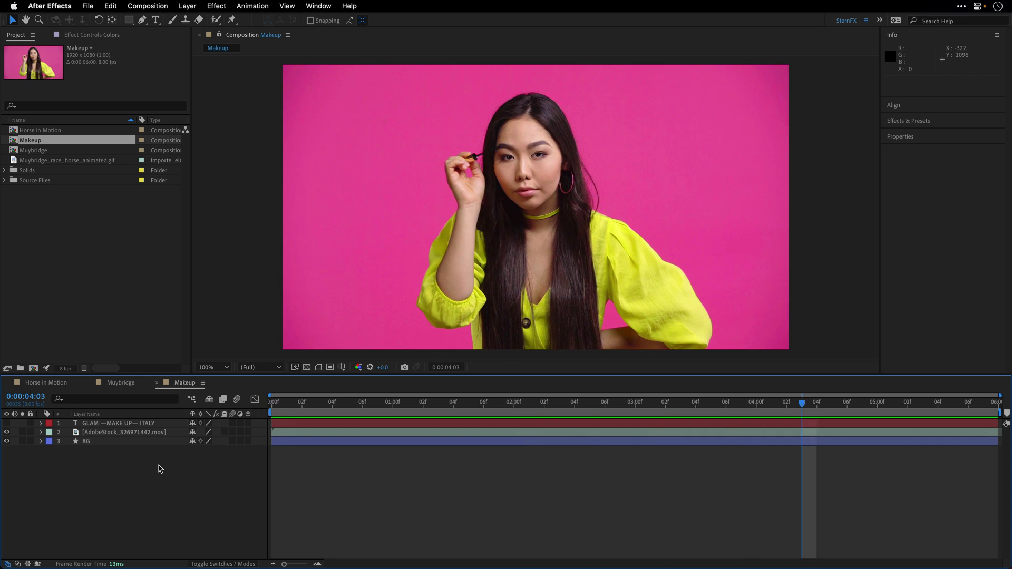
key("space")
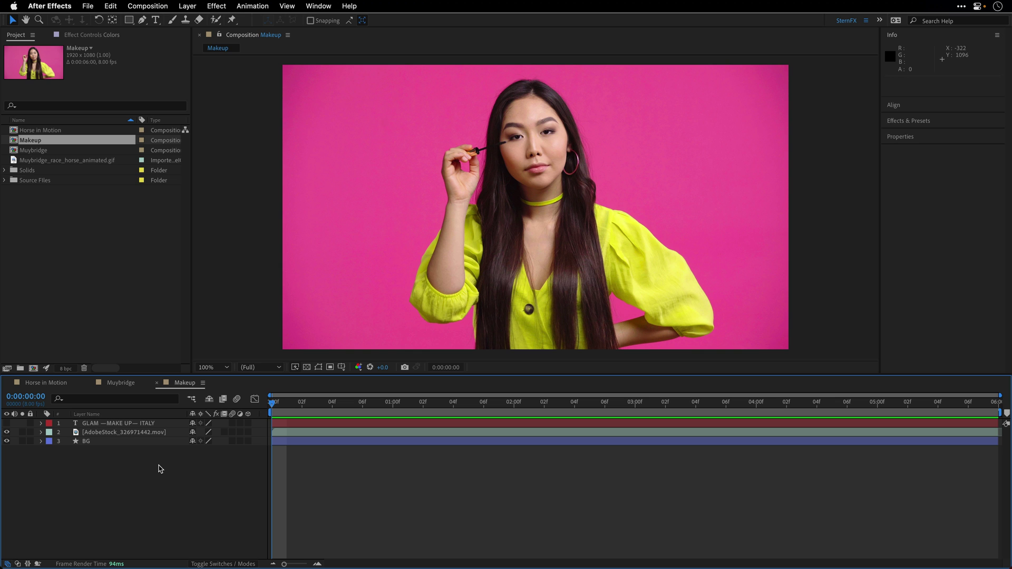
key("space")
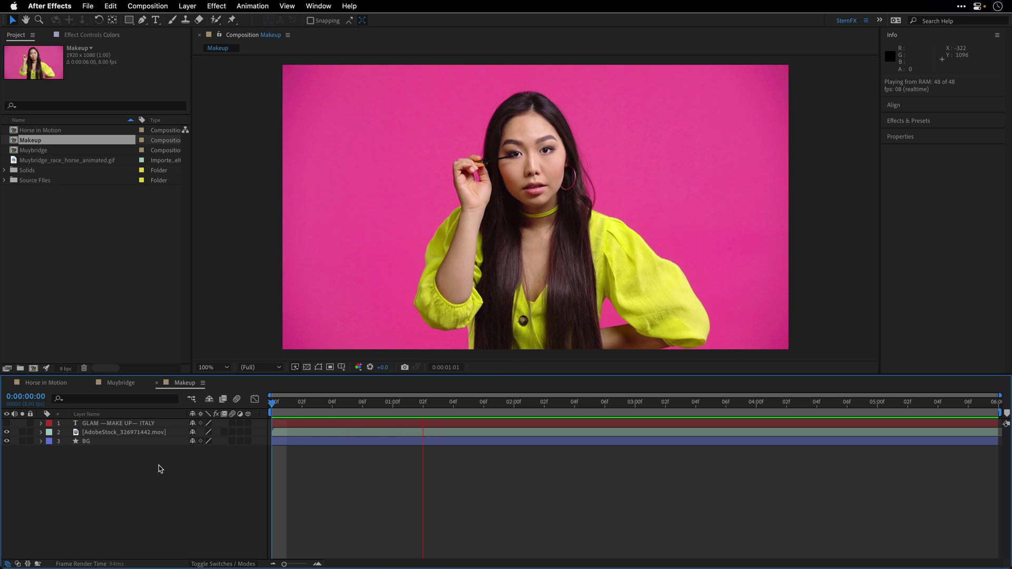
key("space")
left_click(104, 432)
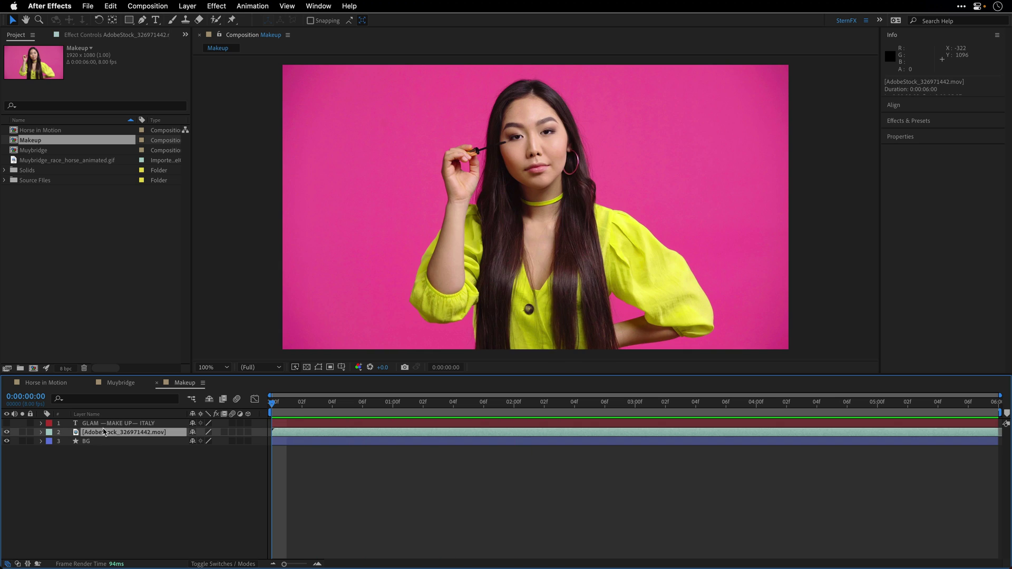
Start Layer > Auto-trace and set the trace Channel to Red.
left_click(186, 7)
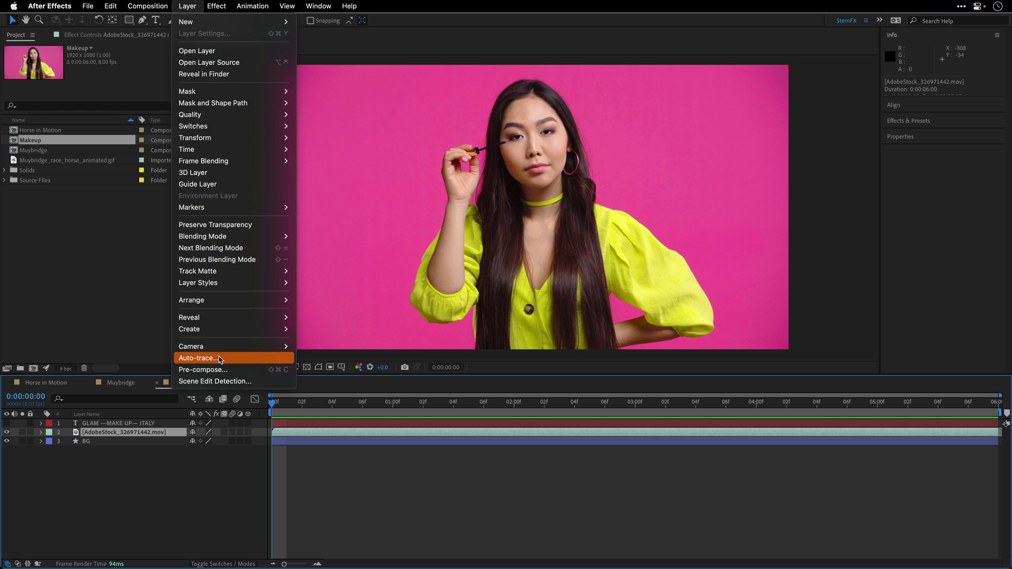
left_click(220, 360)
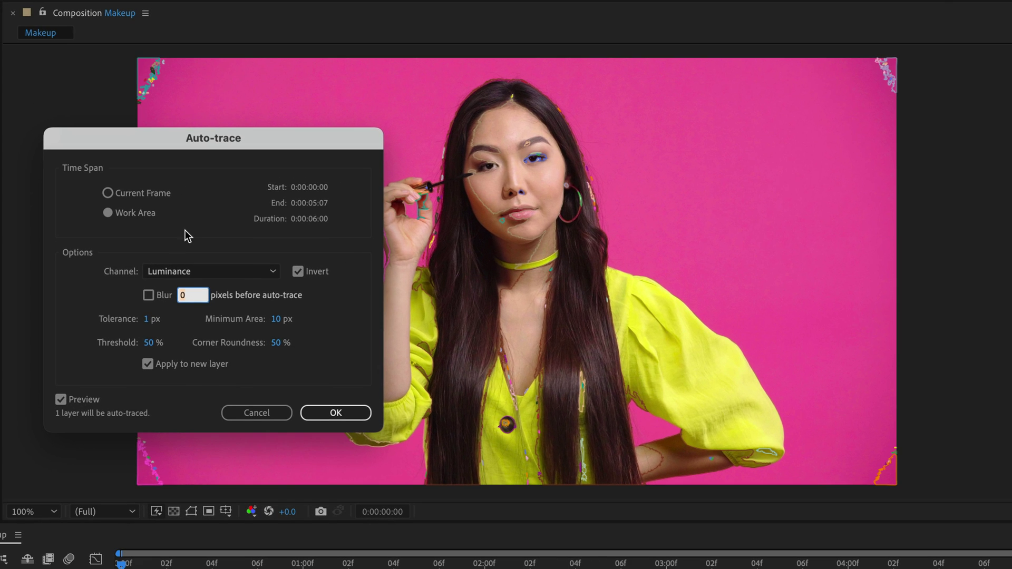
left_click(168, 270)
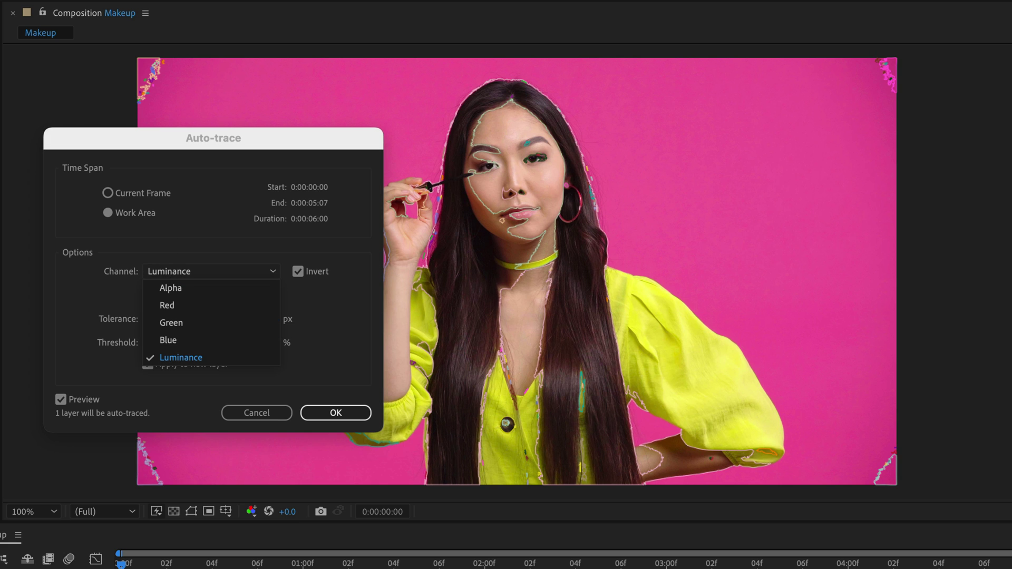
left_click(168, 305)
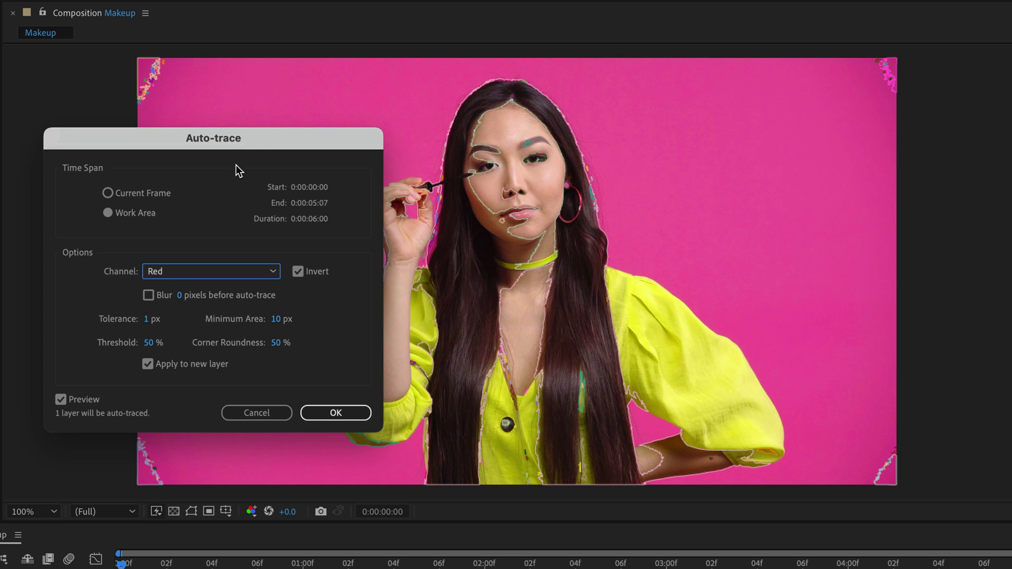
left_click_drag(274, 134, 142, 112)
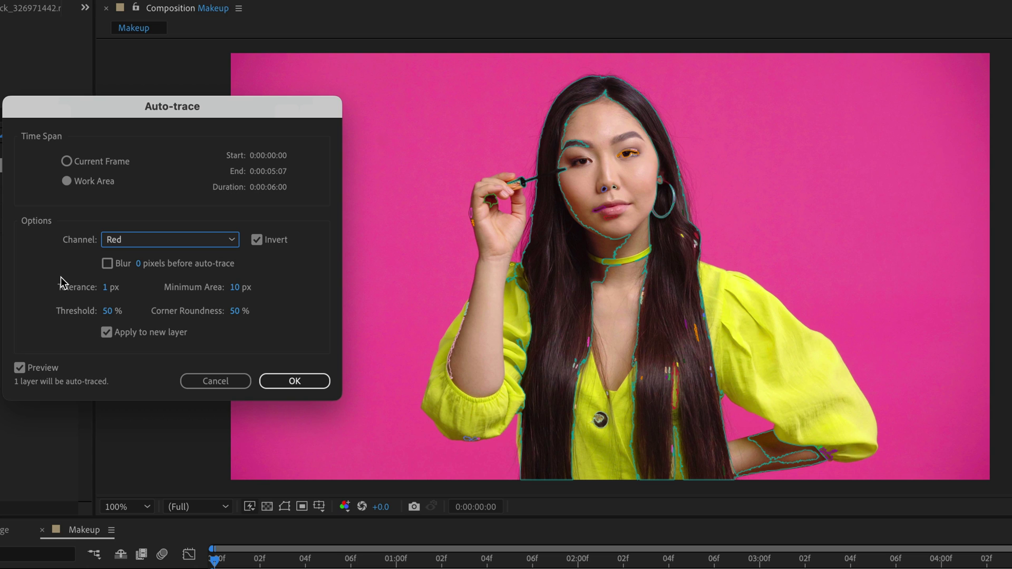
Enable a 10 px blur, keep Work Area, and run the auto-trace.
left_click(108, 264)
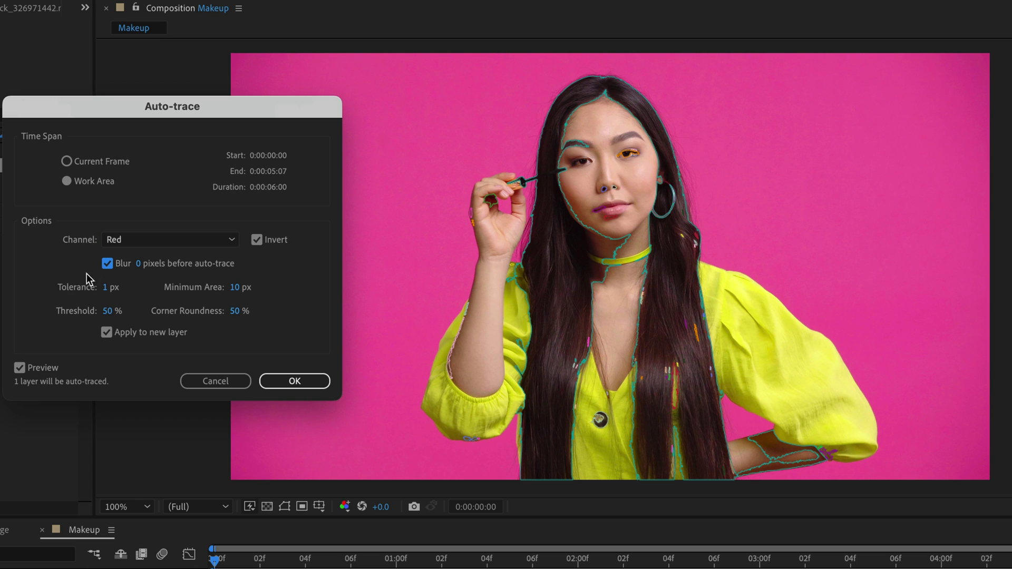
left_click(139, 265)
type("1")
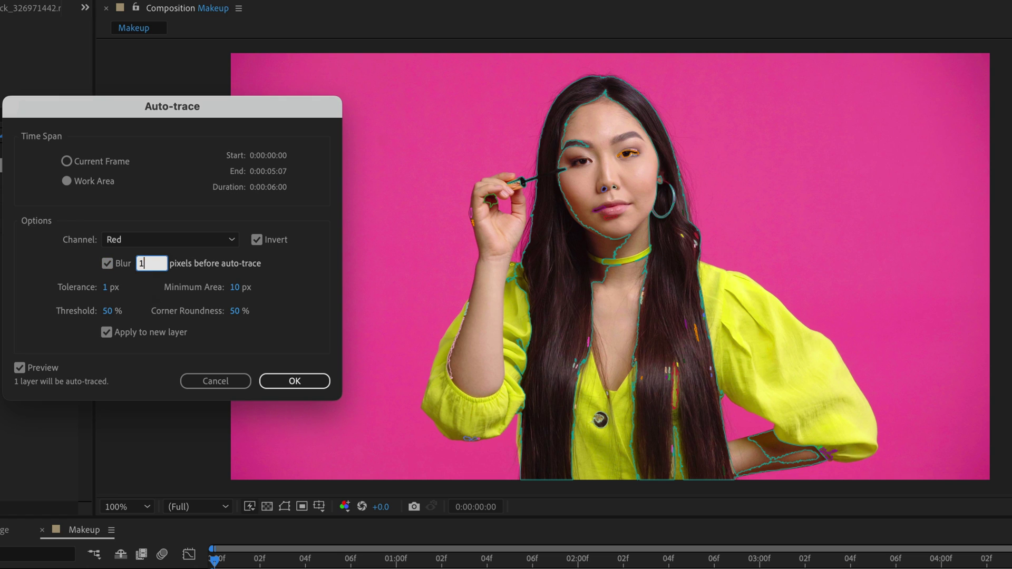
type("0")
left_click(284, 309)
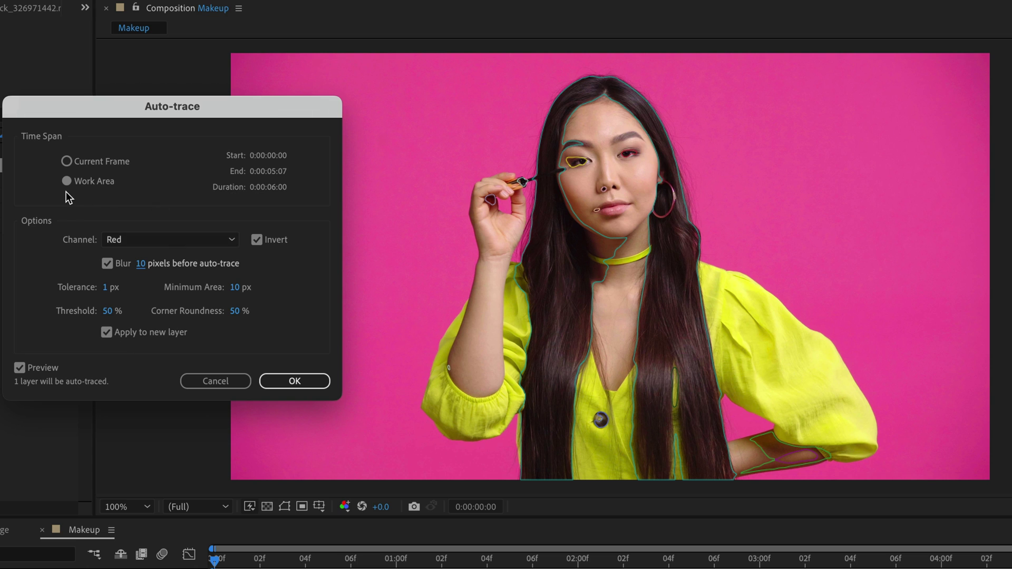
left_click(106, 185)
left_click(289, 381)
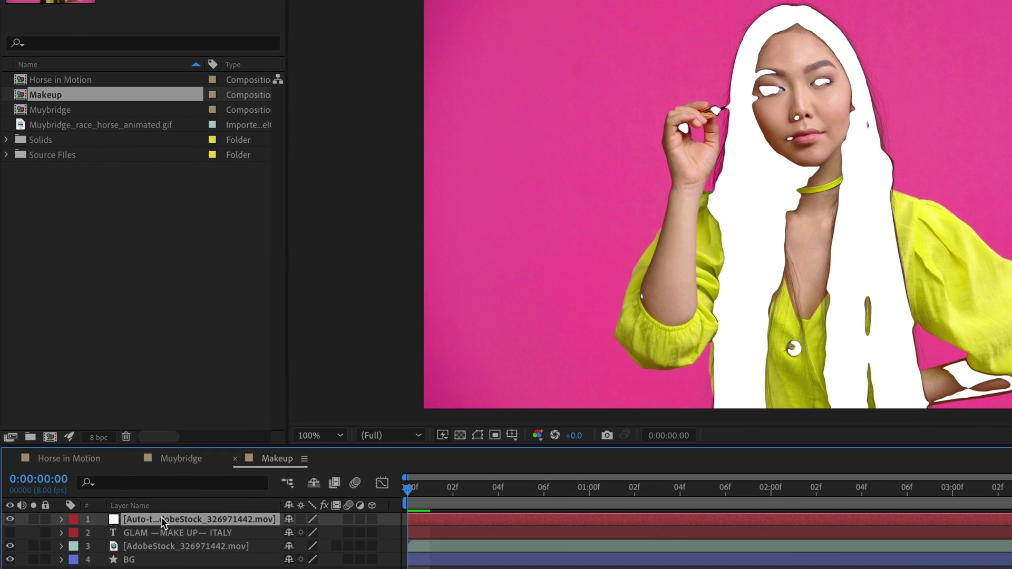
Rename the traced layer 'RED - Invert - 10px', hide it, and select the footage layer.
key("Return")
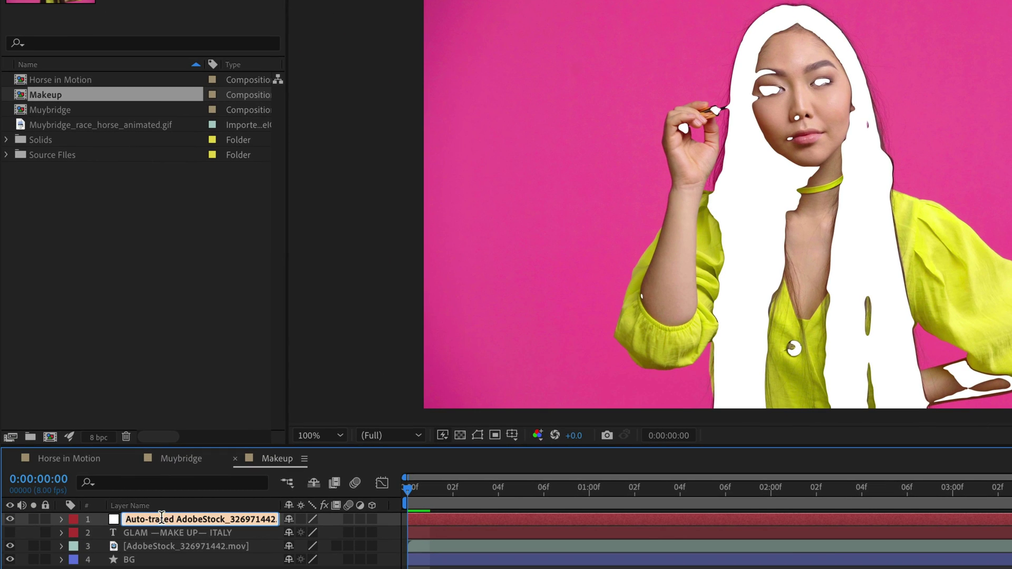
type("RED ")
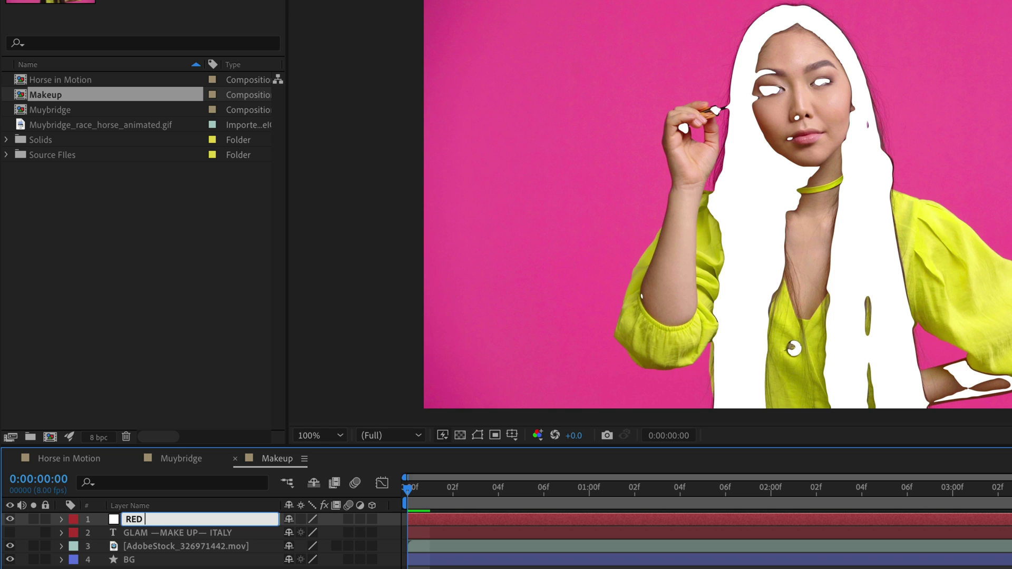
type("- In")
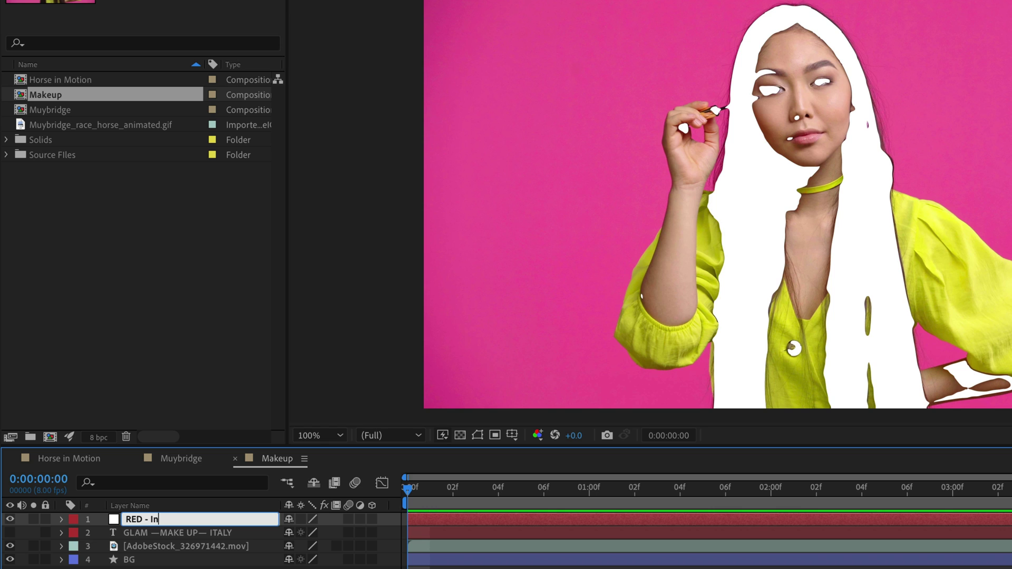
type("vert - ")
type("10")
key("Return")
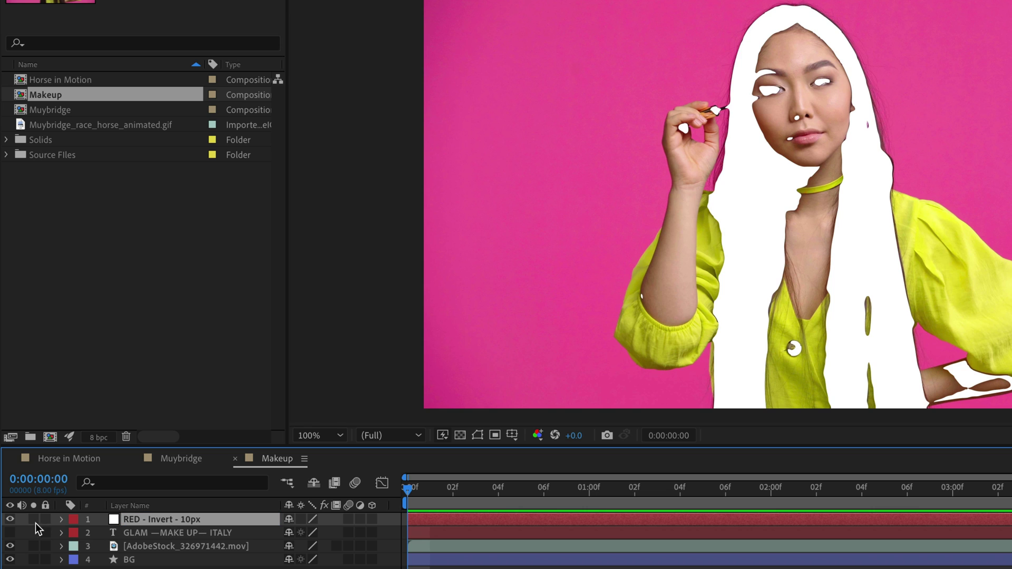
left_click(10, 519)
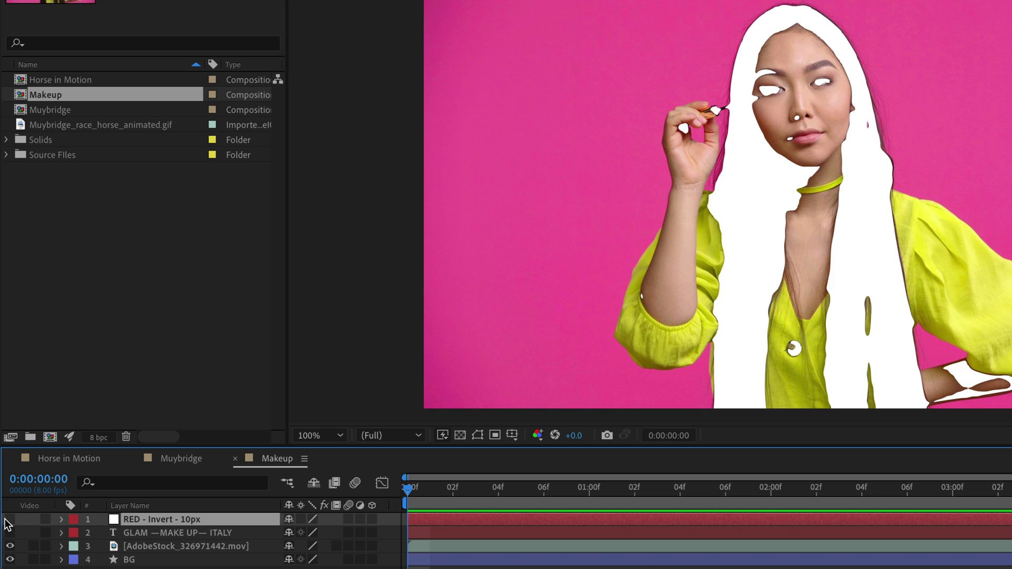
left_click(153, 547)
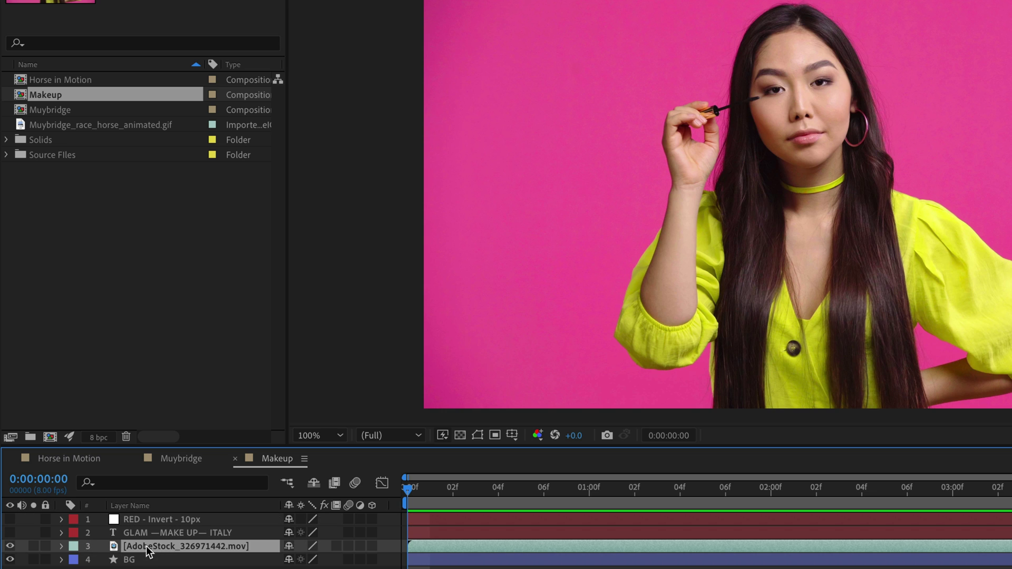
Auto-trace the footage layer from its context menu using the inverted Blue channel.
right_click(147, 551)
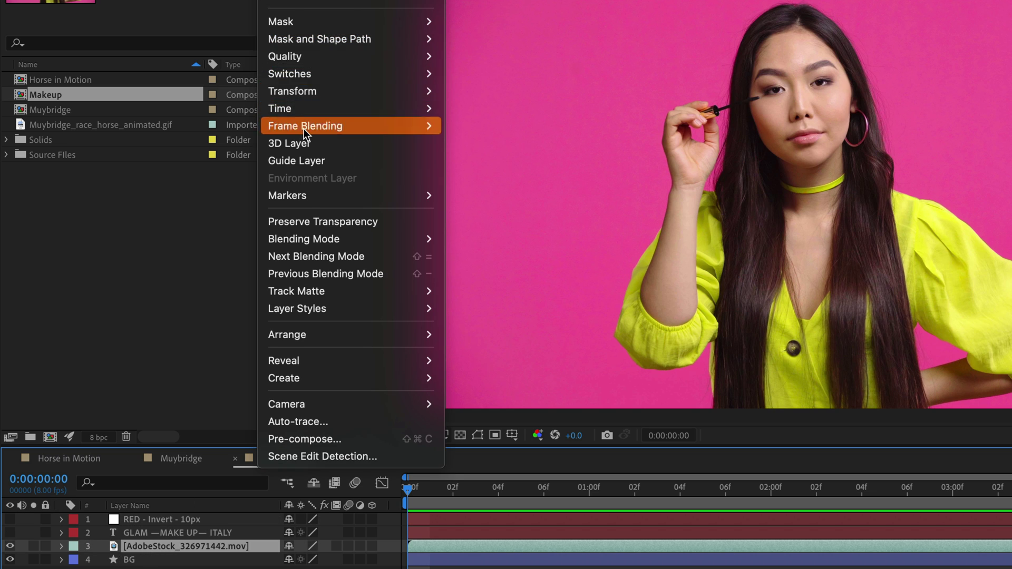
left_click(307, 427)
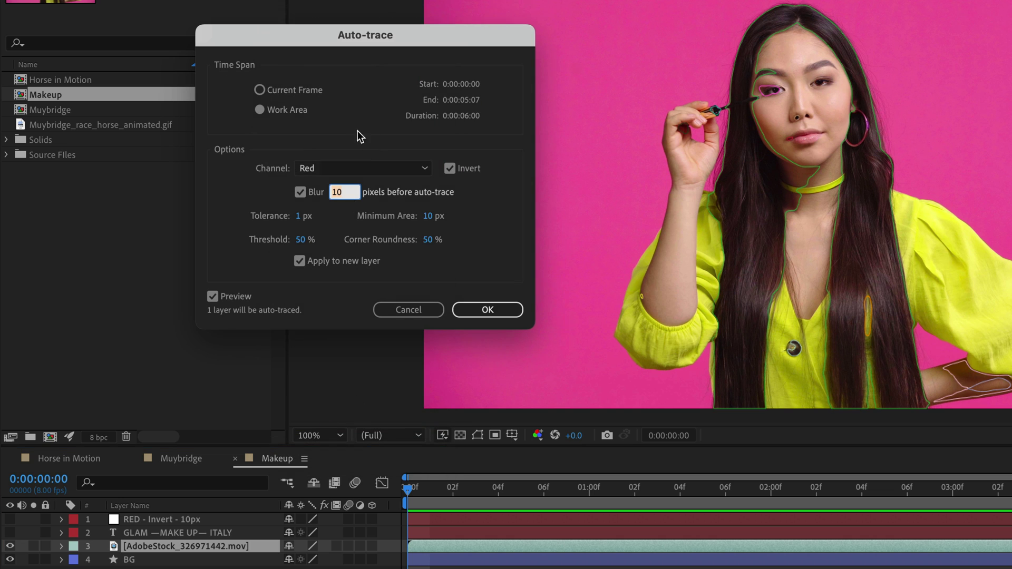
left_click(339, 169)
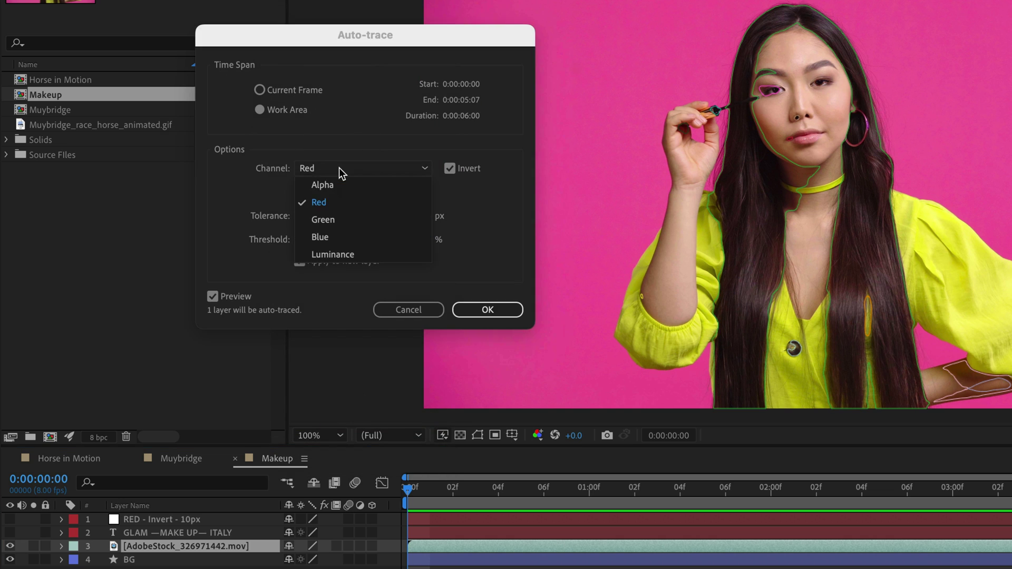
left_click(340, 235)
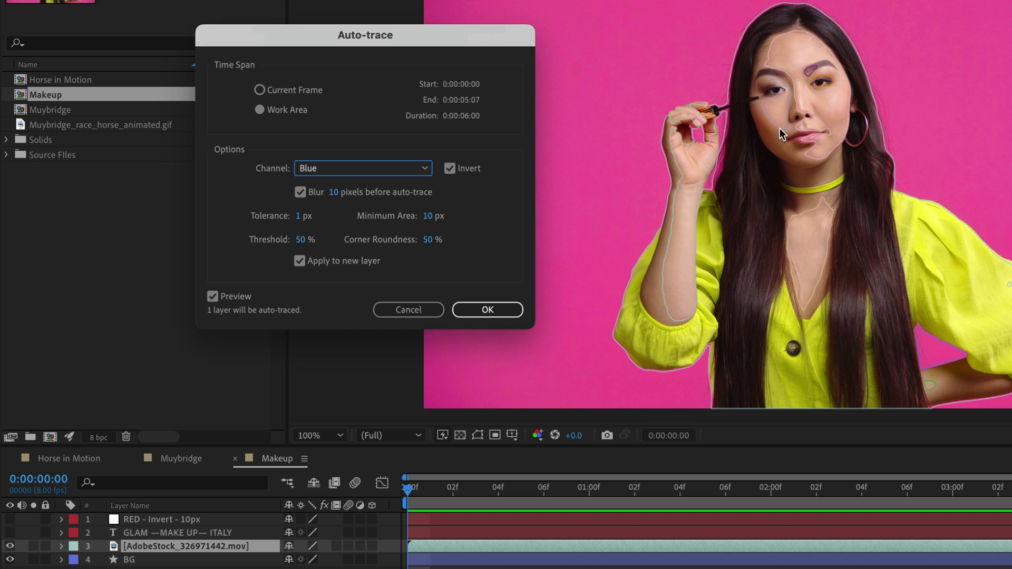
left_click(488, 310)
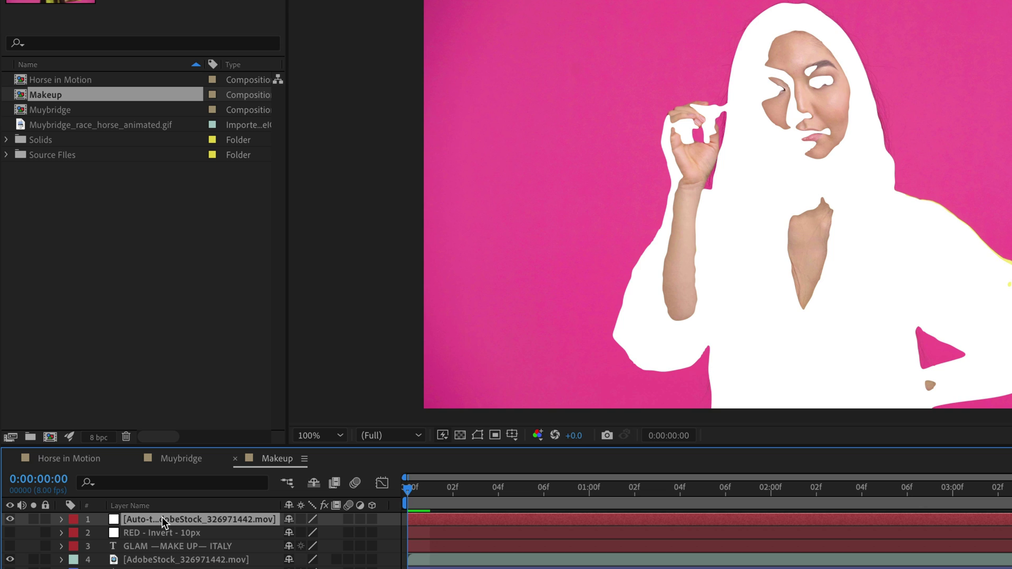
Rename the new auto-traced layer to 'BLUE - Invert - 10px'.
key("Return")
type("BLU")
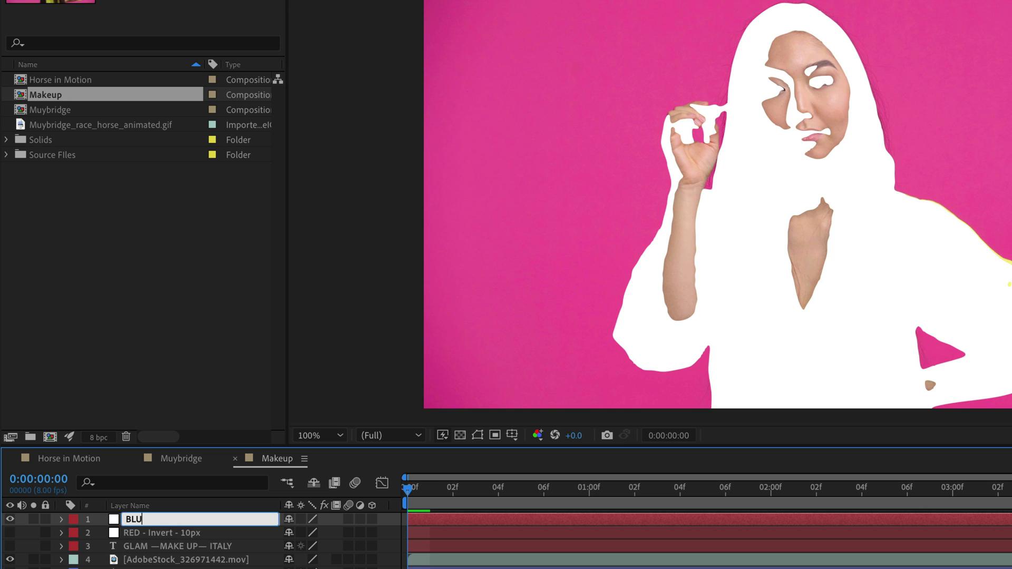
type("E - ")
type("Invert - 10")
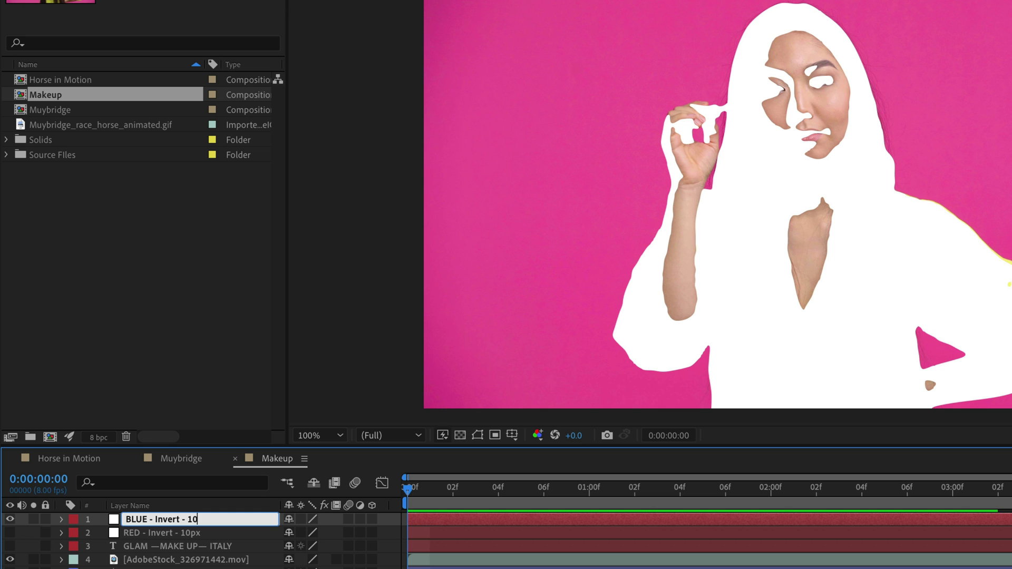
type("px")
key("Return")
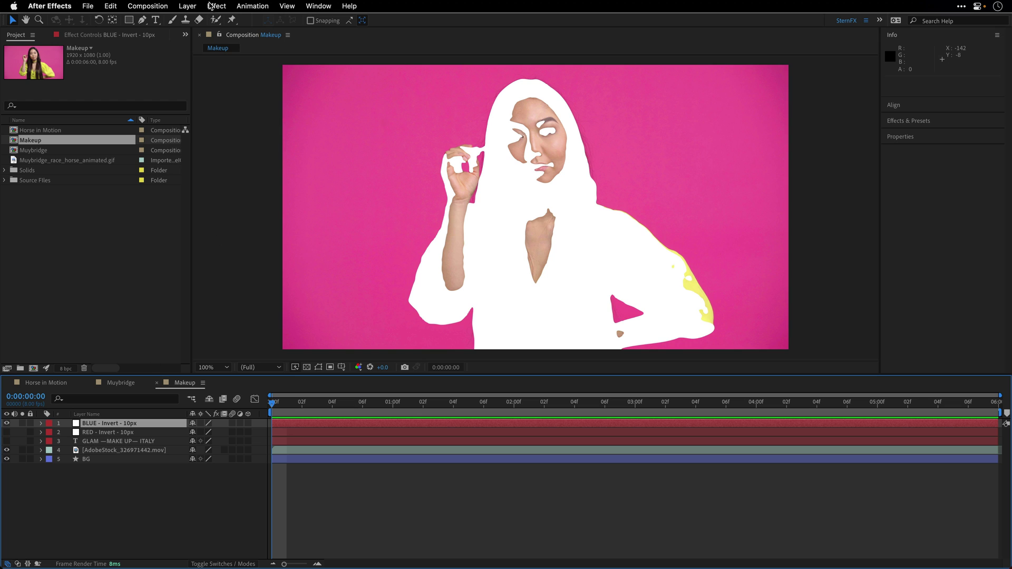
Apply a Fill effect to the BLUE matte with colour 0021FF.
left_click(214, 6)
left_click(214, 32)
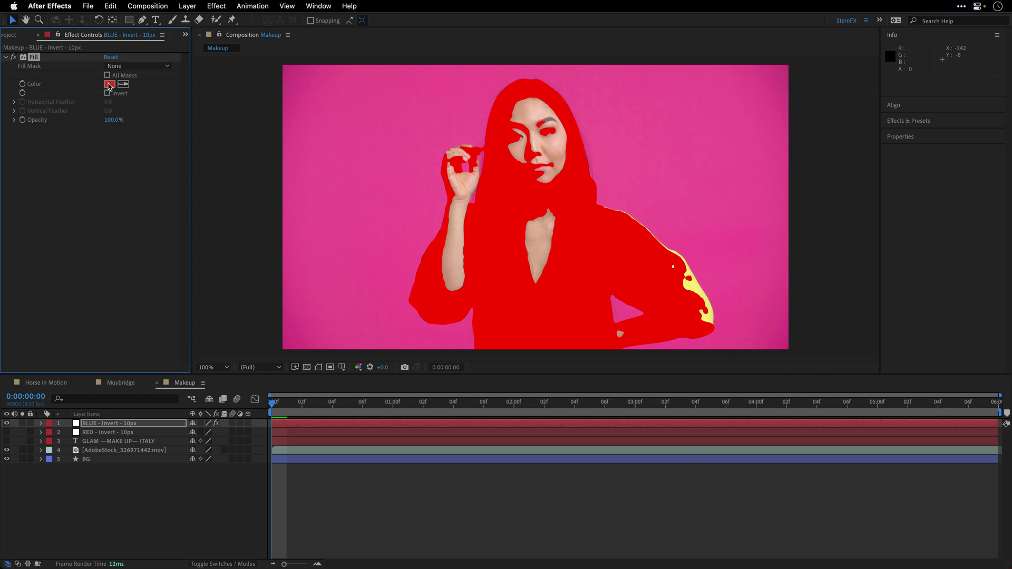
left_click(109, 84)
type("0021FF")
key("Tab")
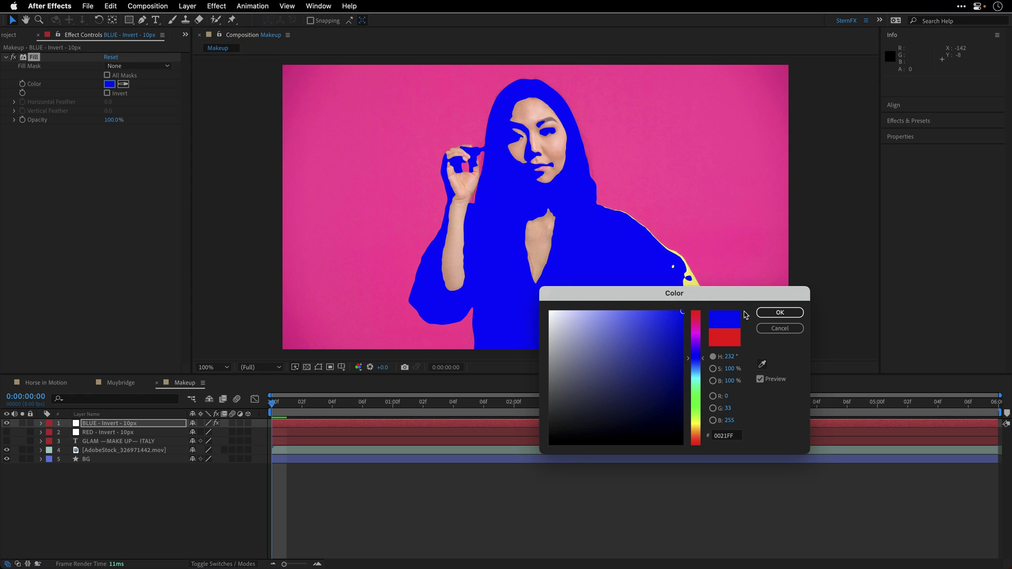
left_click(749, 313)
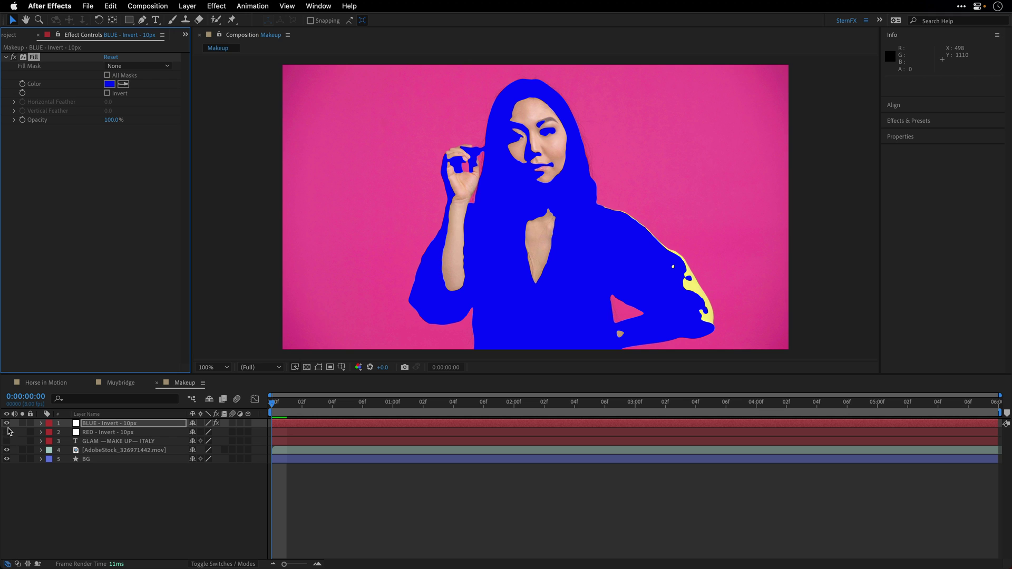
Show and select the RED matte, and hide the original footage layer.
left_click(6, 432)
left_click(120, 433)
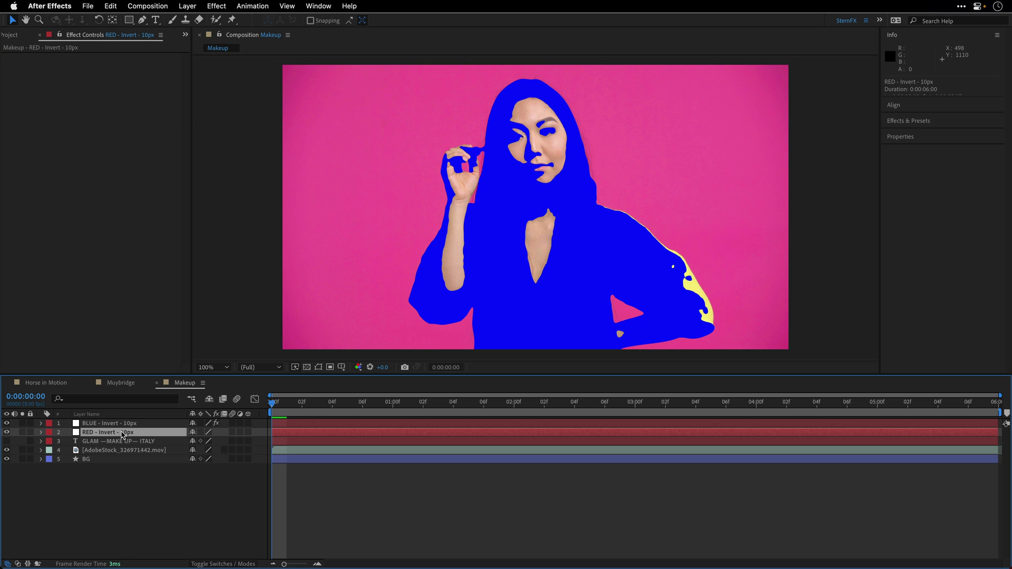
left_click(5, 451)
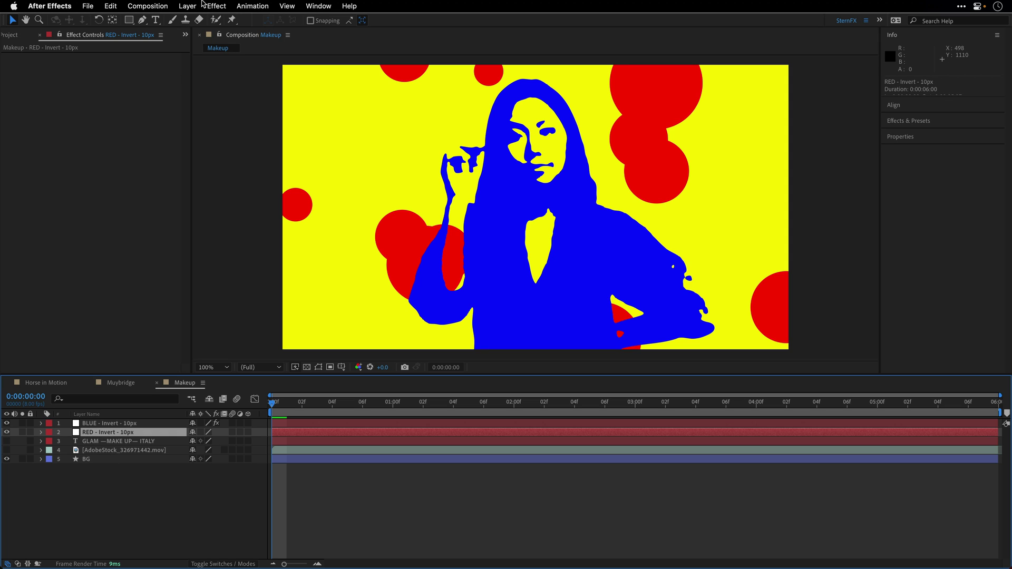
Fill the RED matte with black and drag it above the BLUE matte.
left_click(209, 6)
left_click(207, 36)
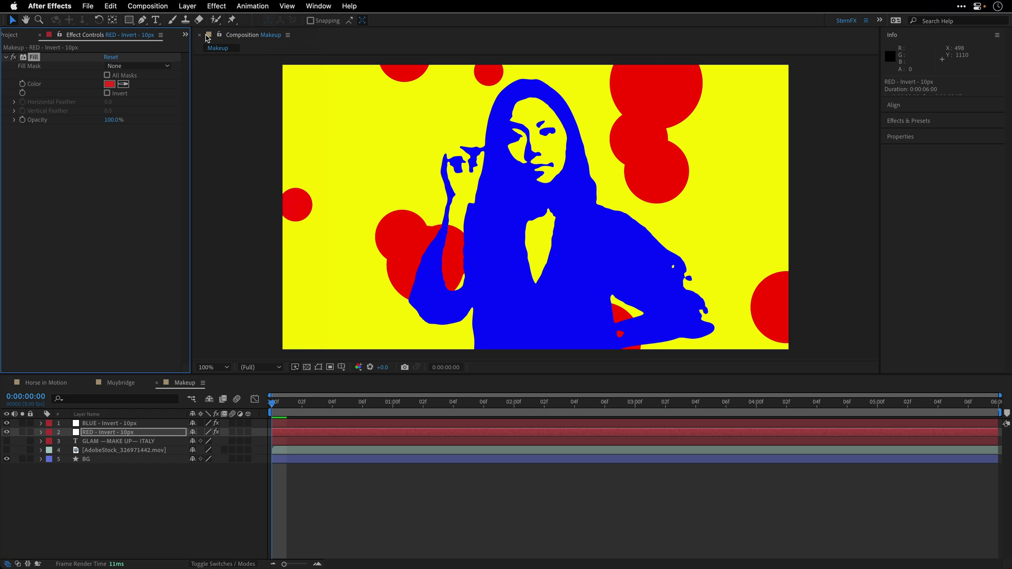
left_click(109, 84)
left_click_drag(565, 381, 531, 471)
left_click(780, 313)
left_click_drag(110, 437, 112, 425)
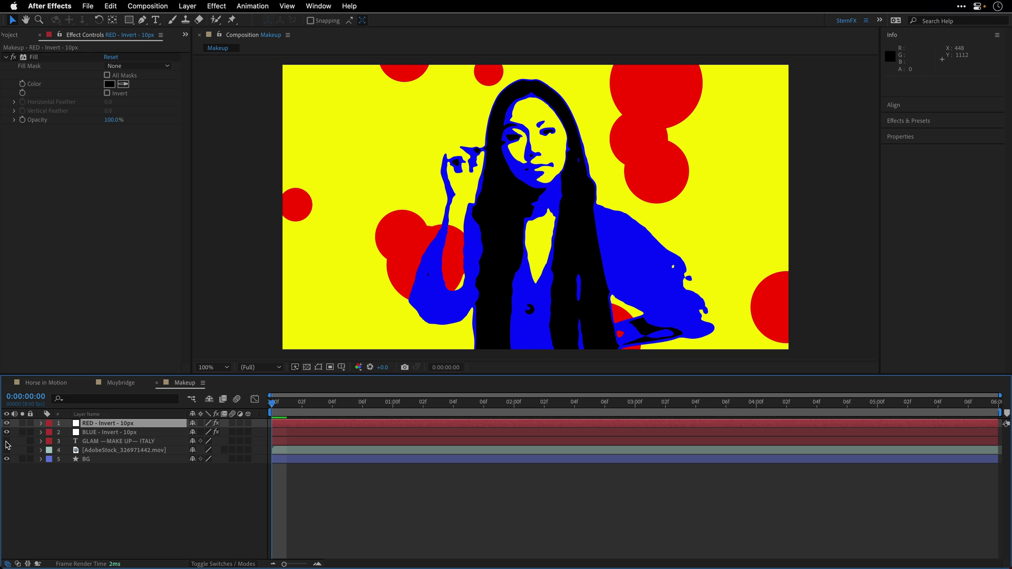
Show the GLAM MAKE UP ITALY title and preview the comp maximized and fitted to view.
left_click(7, 442)
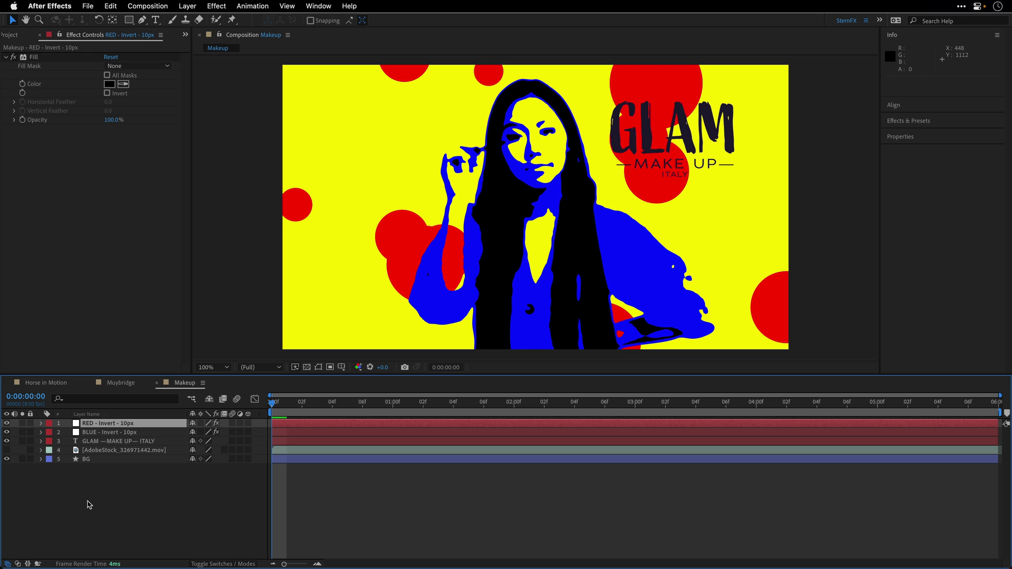
key("space")
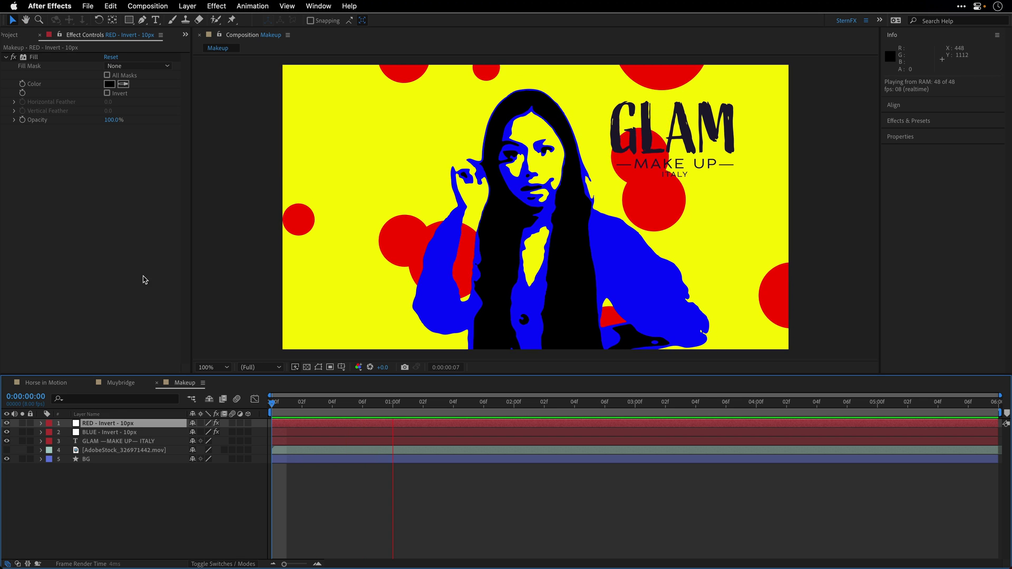
key("grave")
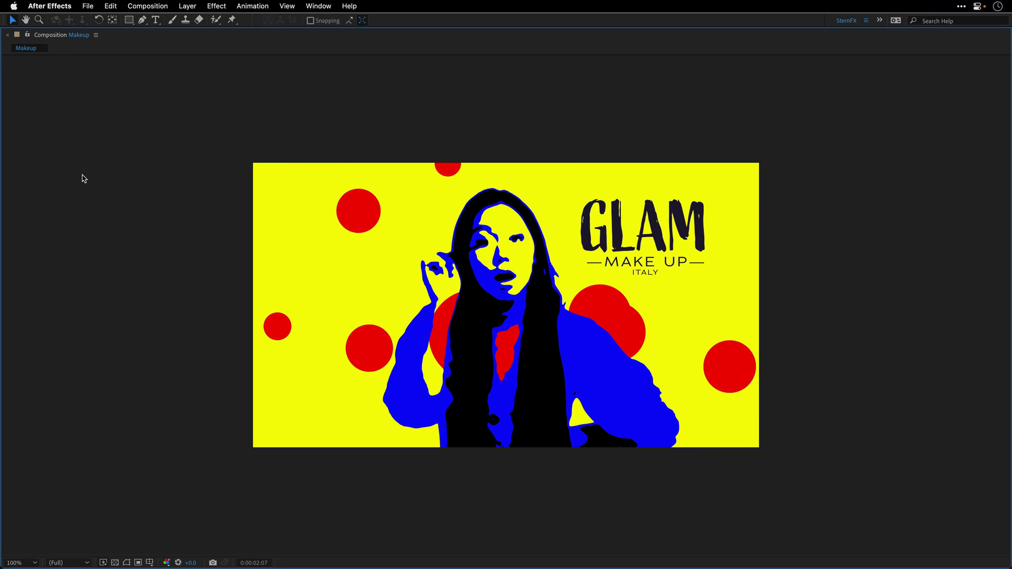
key("shift+slash")
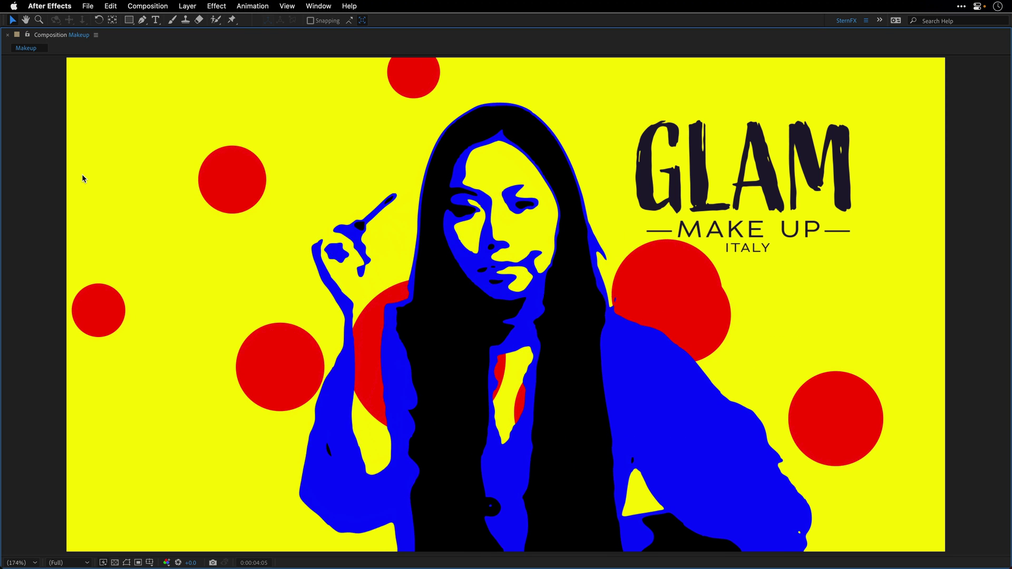